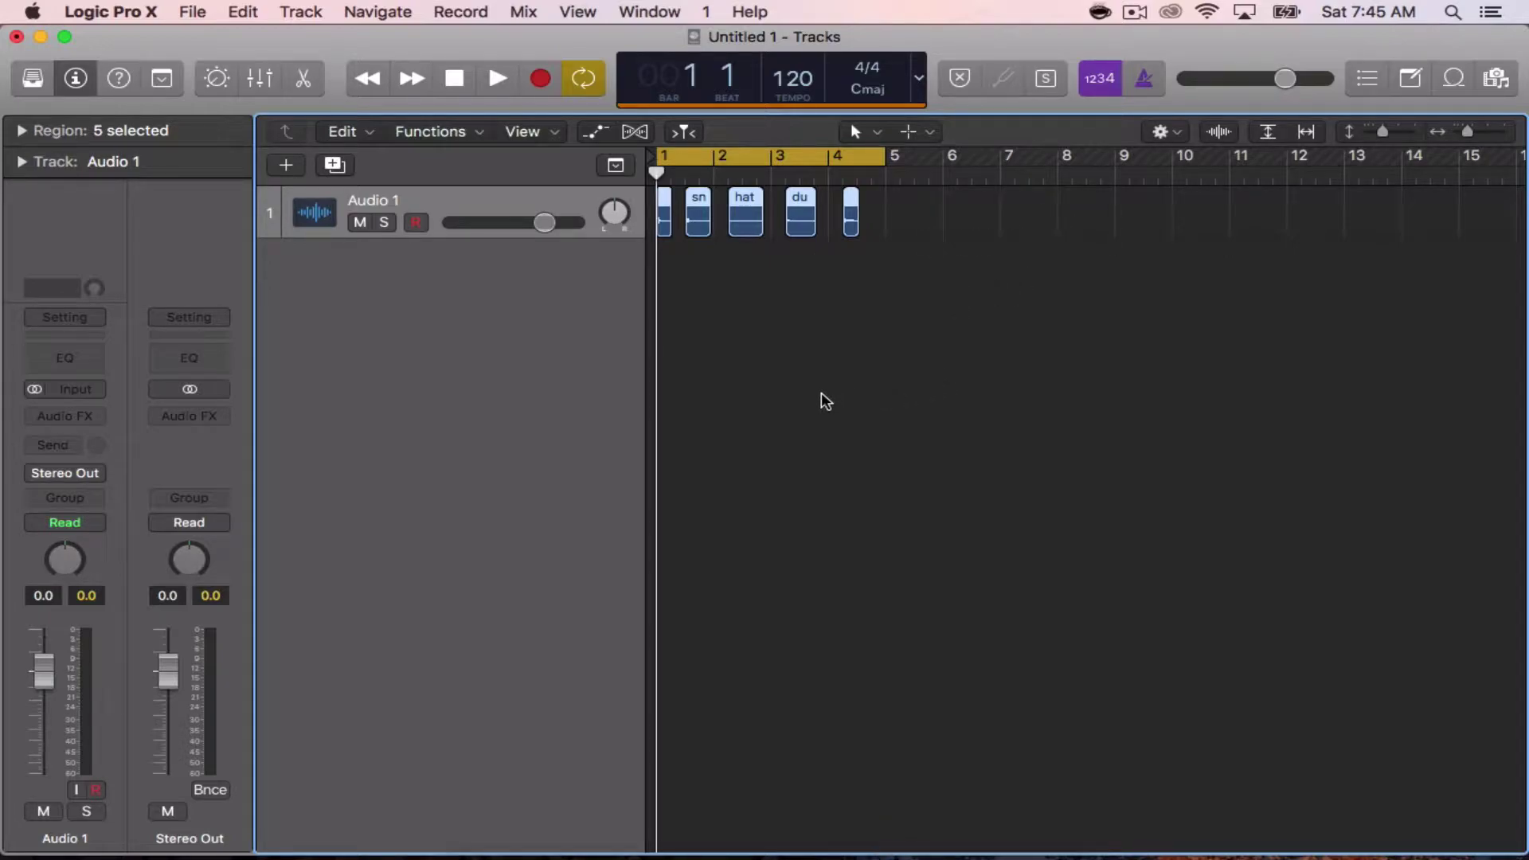
Play back the drum regions, then select all five drum regions on Audio 1.
key("space")
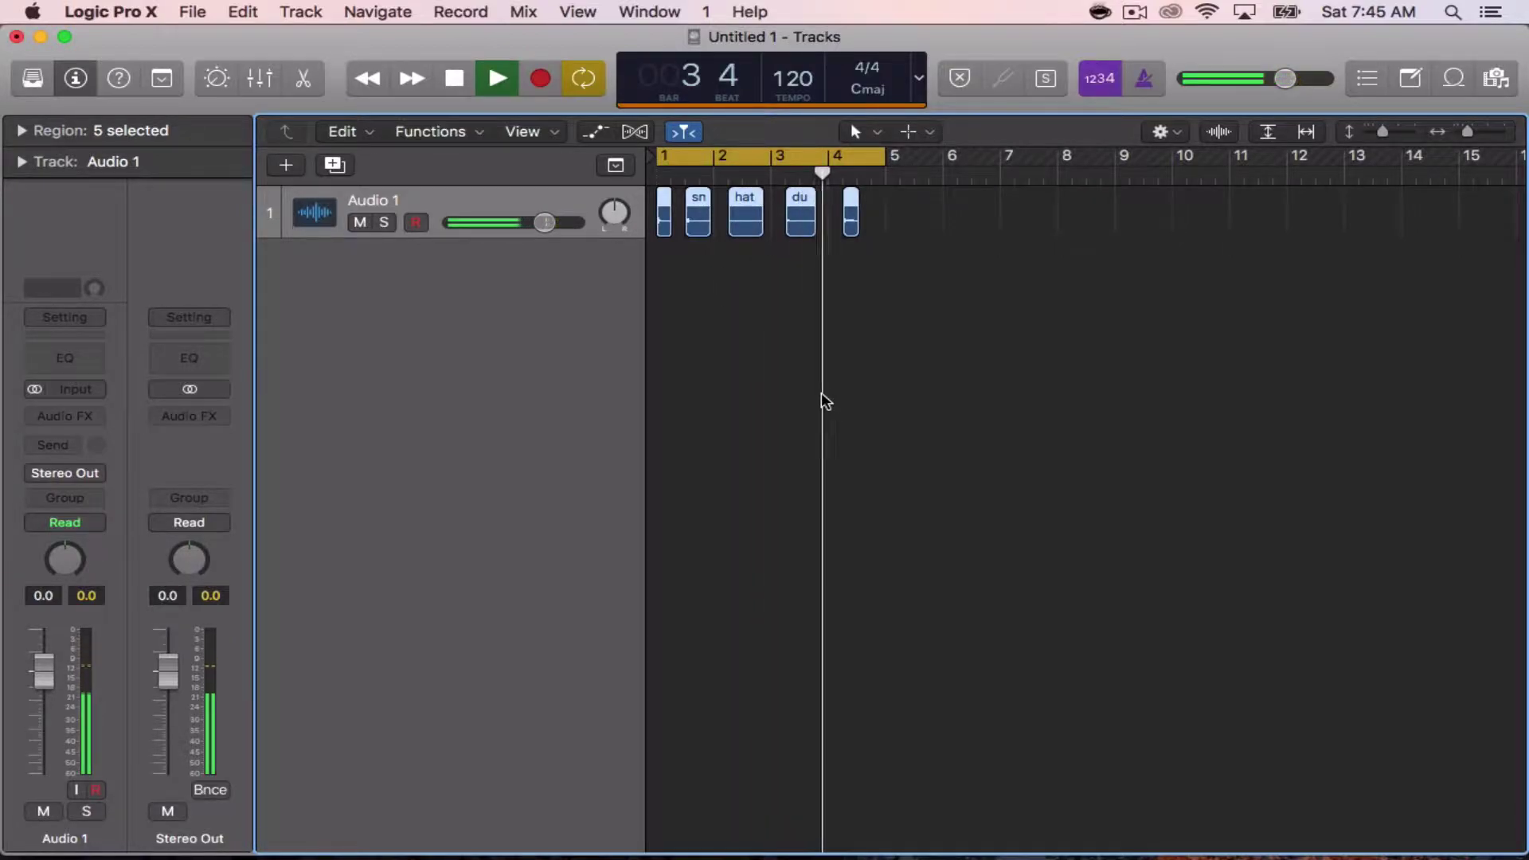
key("space")
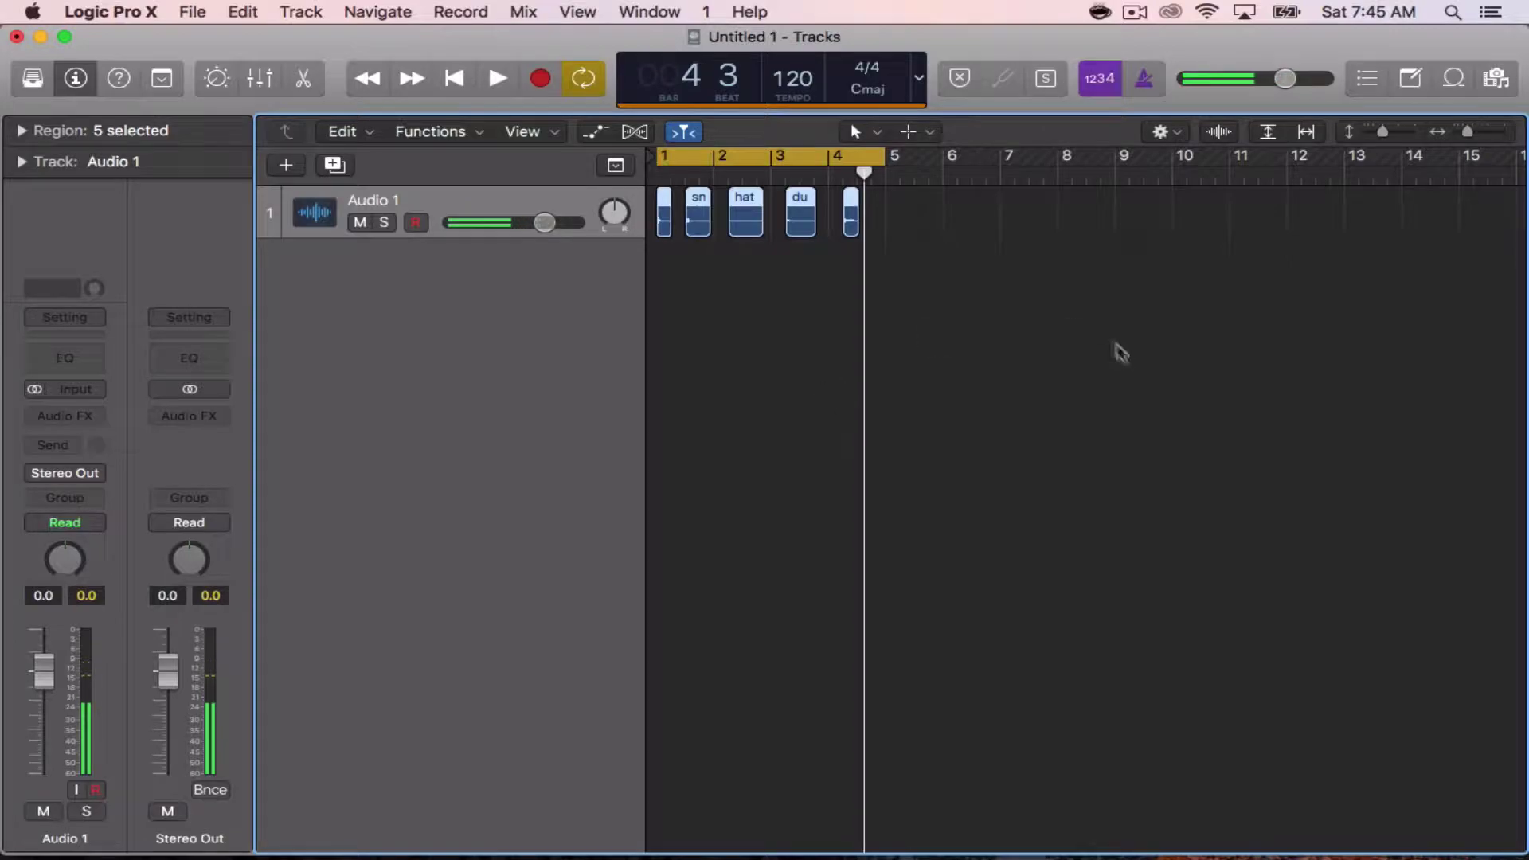
left_click(1118, 348)
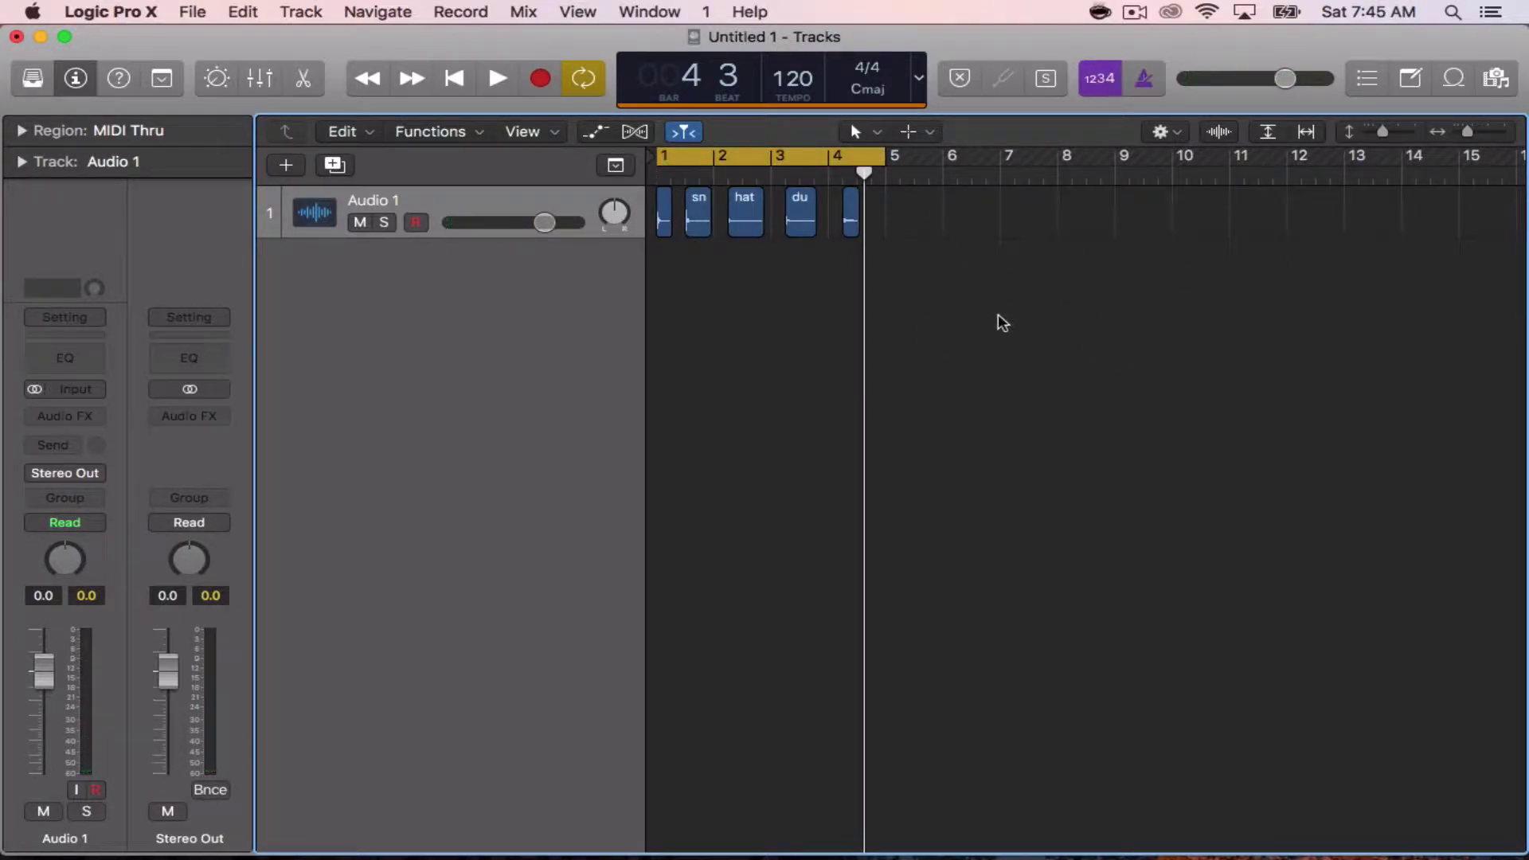
left_click_drag(998, 314, 674, 217)
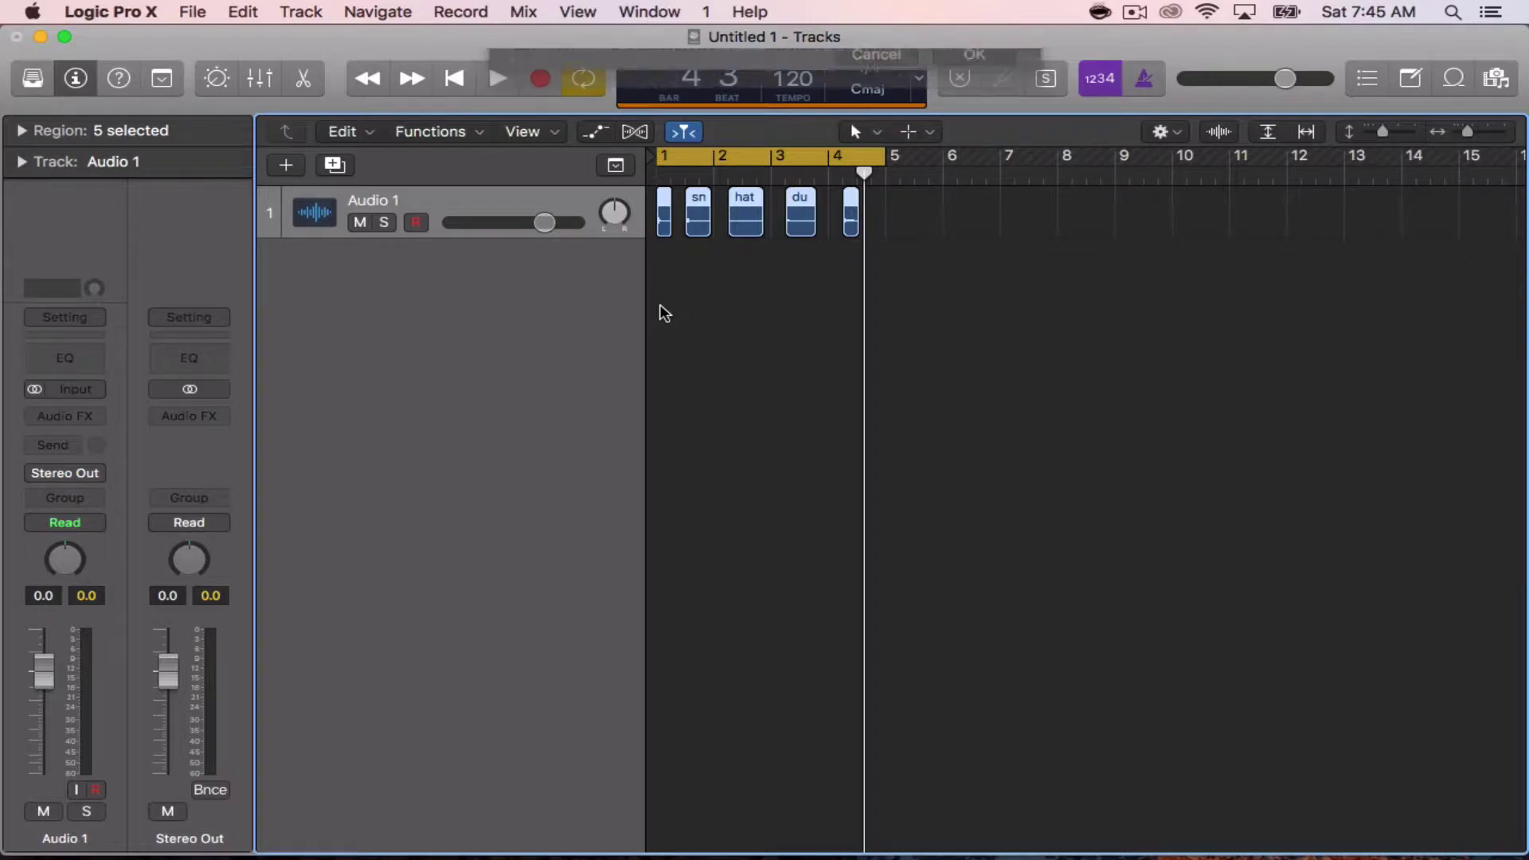
Preview the sampler conversion dialog, cancel it, then reach the regions' Convert submenu.
key("ctrl+e")
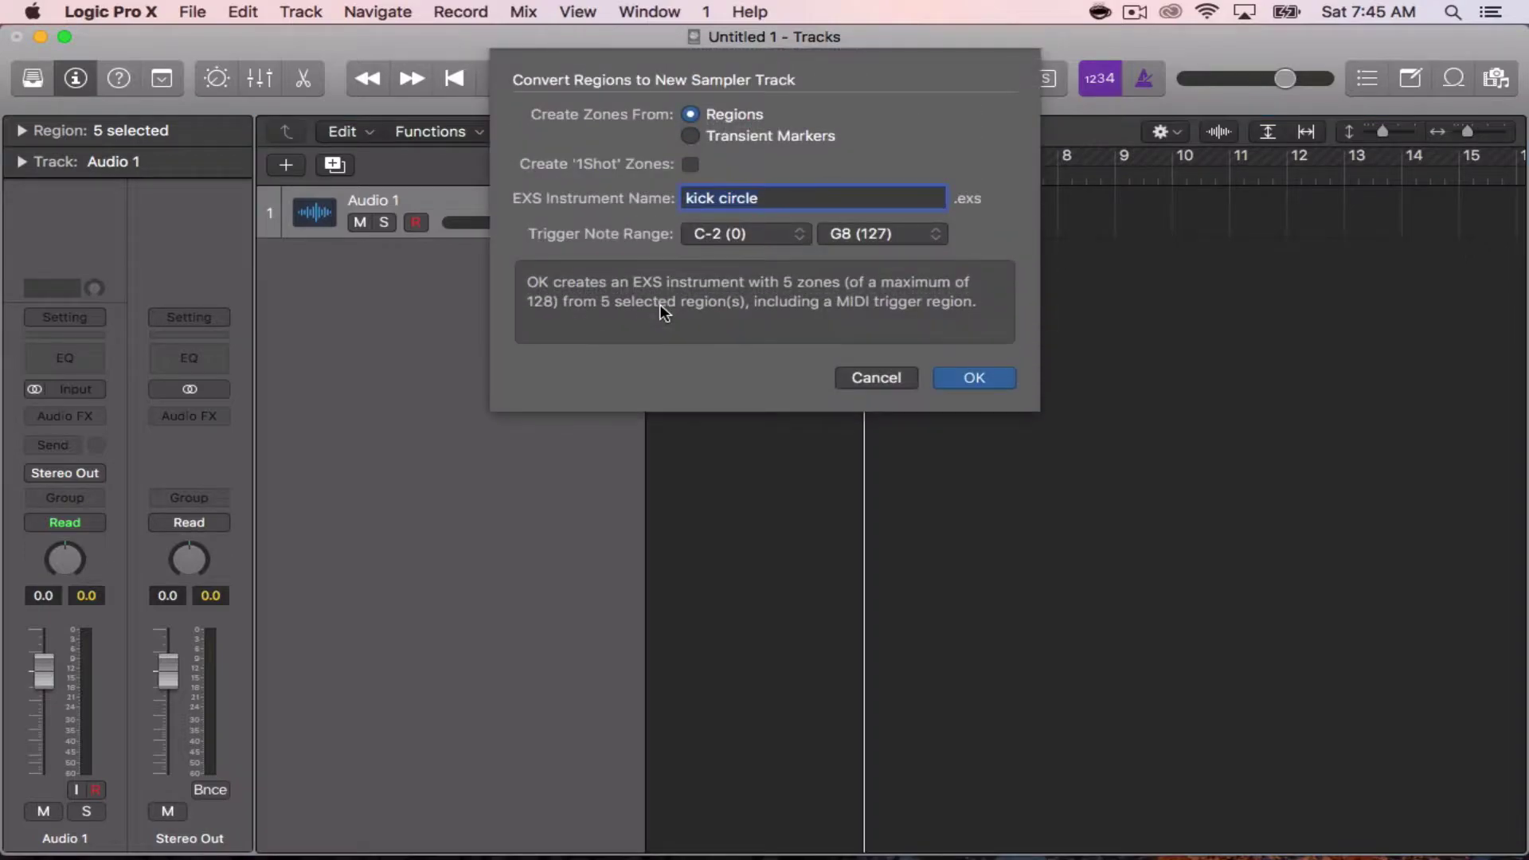
left_click(880, 382)
left_click_drag(978, 259, 652, 235)
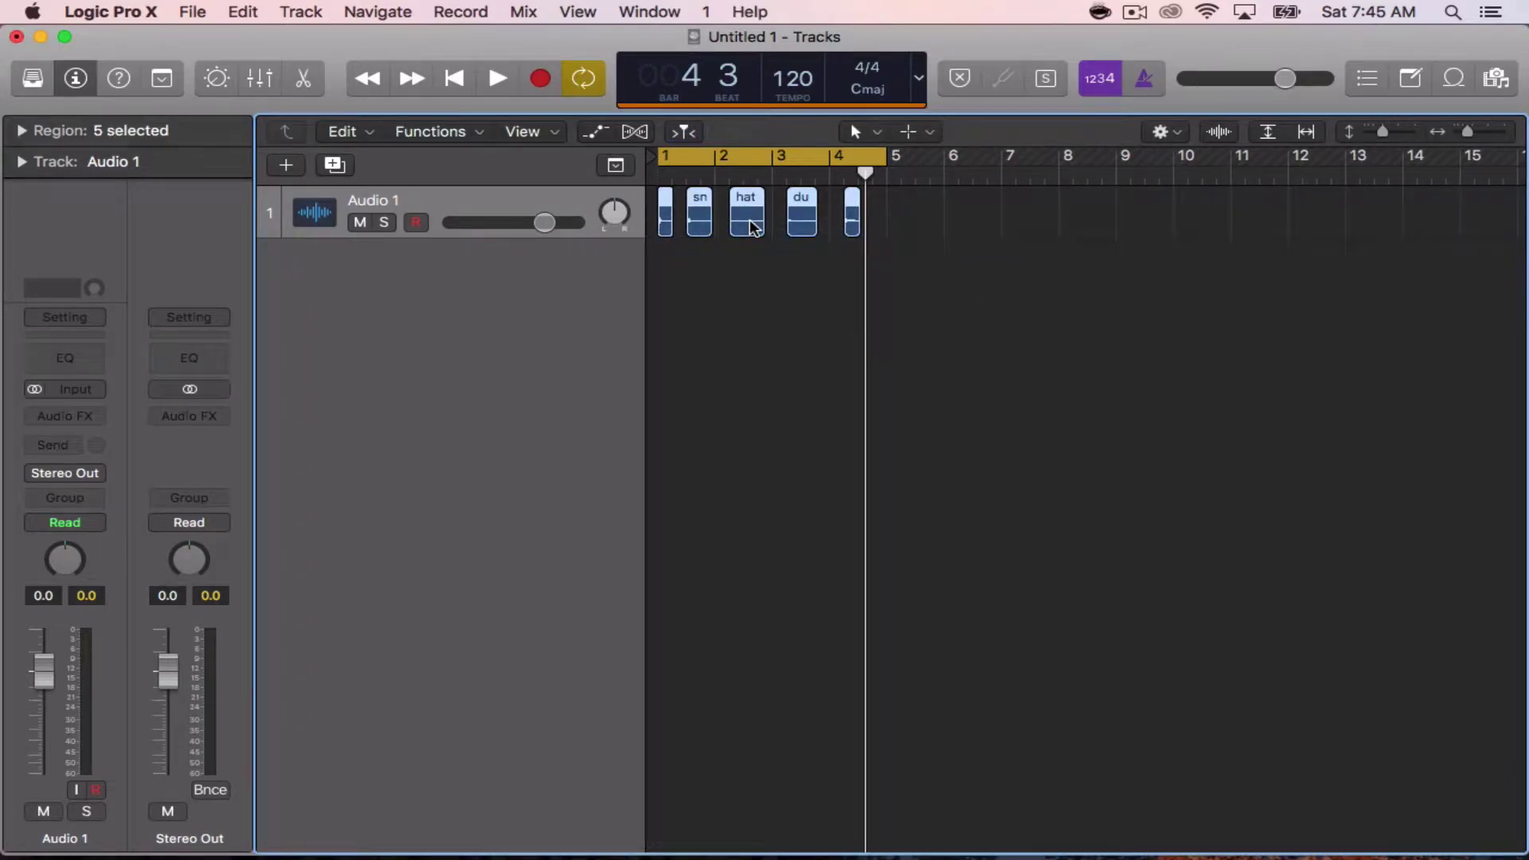
right_click(754, 228)
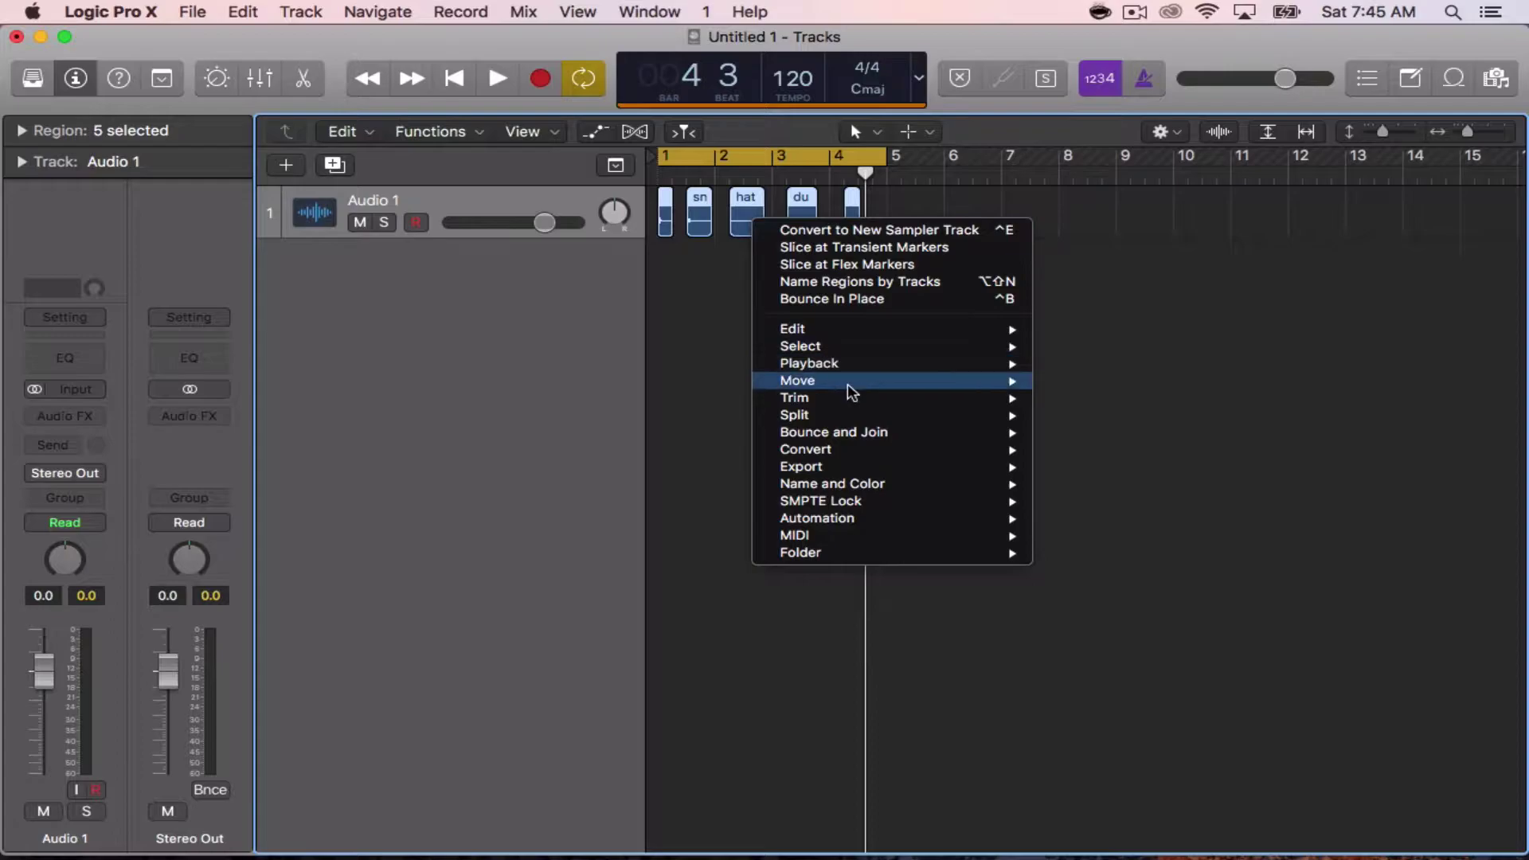
mouse_move(876, 454)
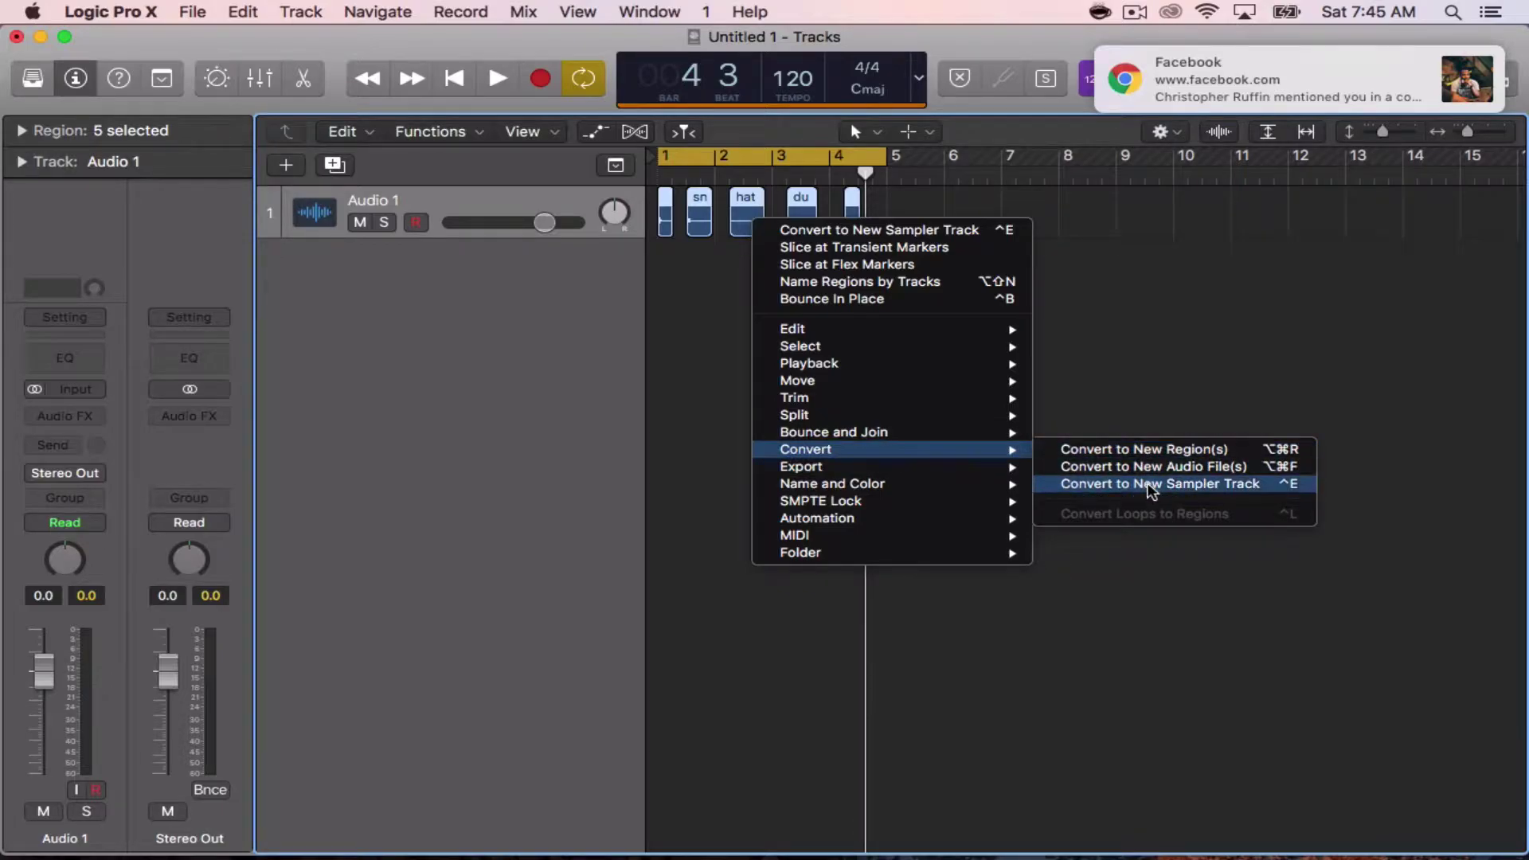
Convert the regions to a new sampler track, keeping the trigger note at C-2 (0).
left_click(1150, 485)
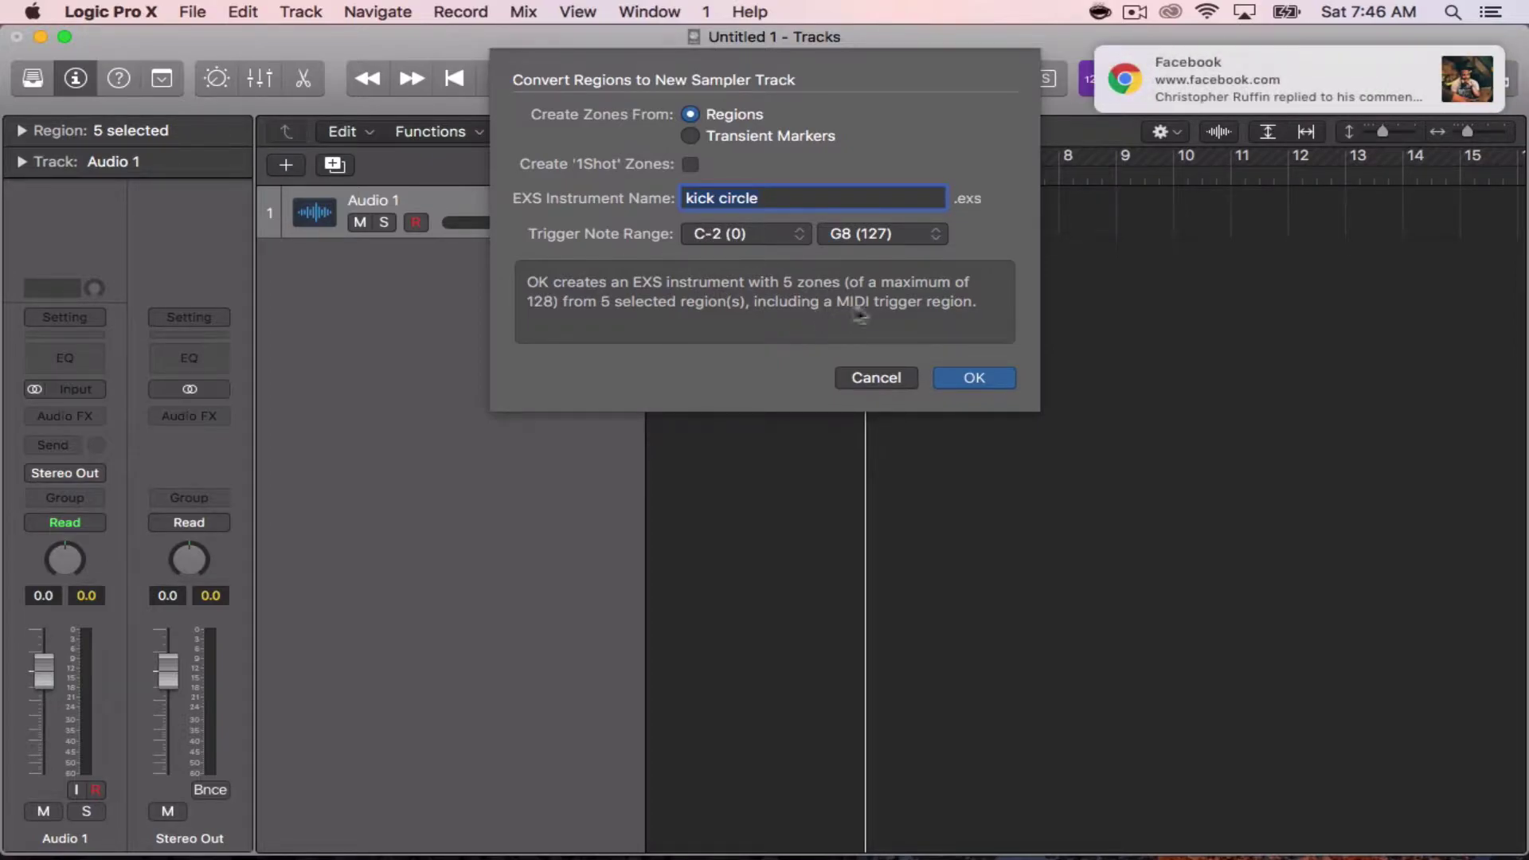
left_click(761, 237)
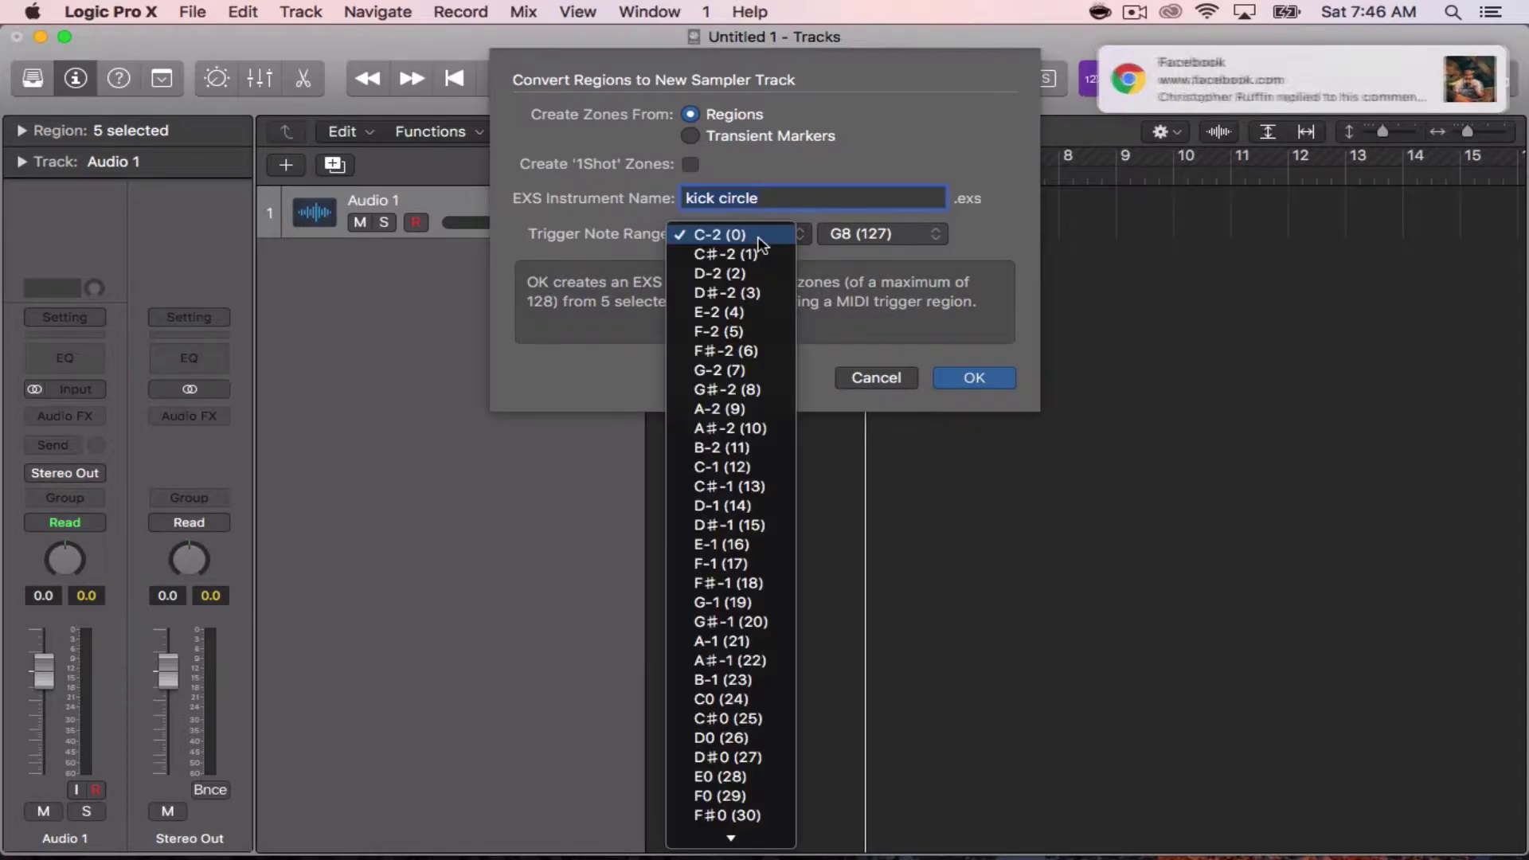
left_click(759, 237)
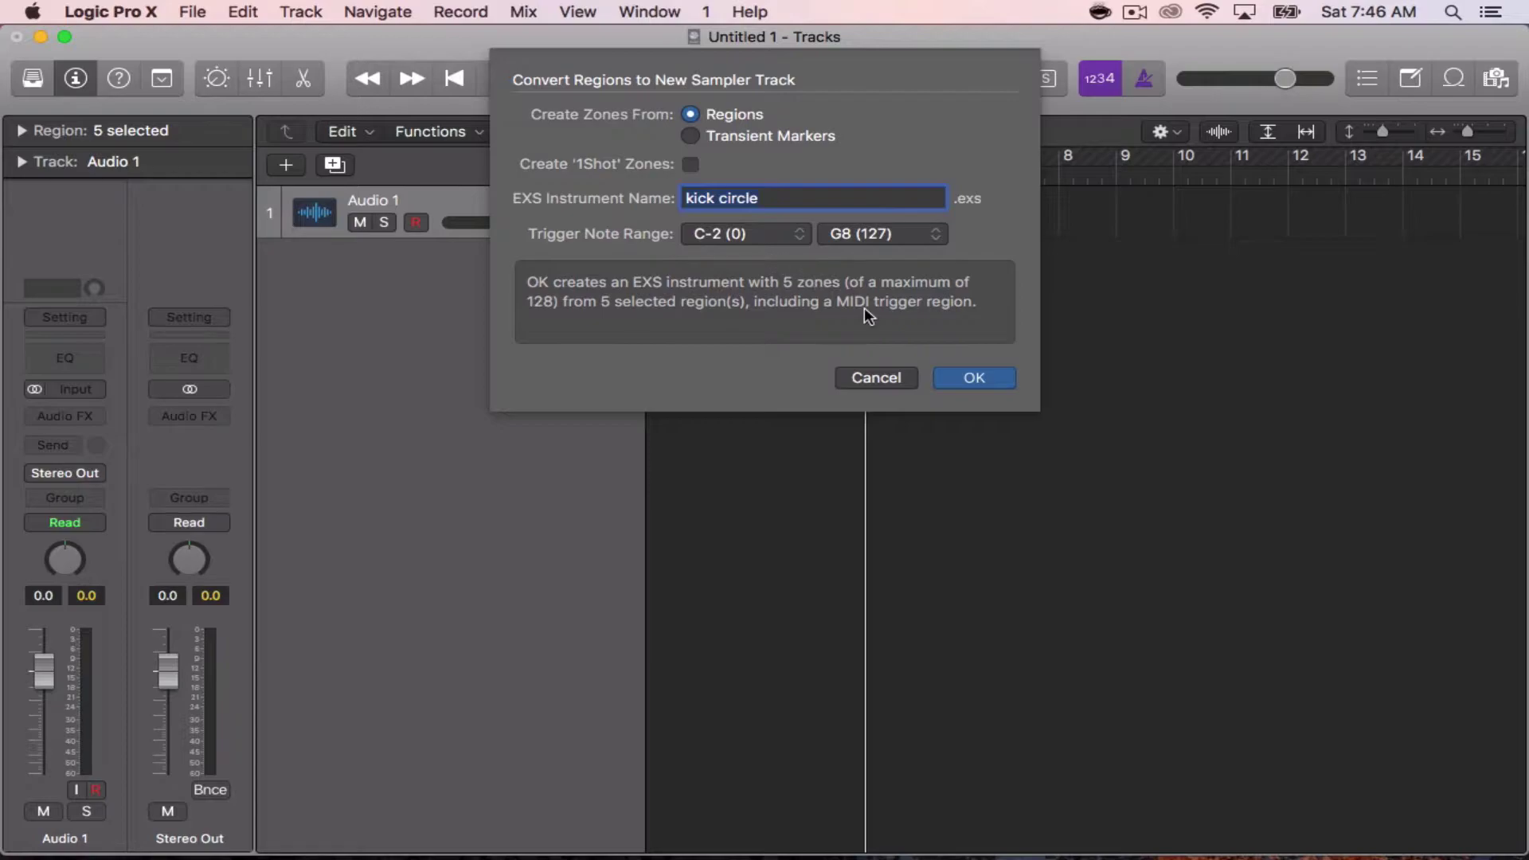
left_click(996, 380)
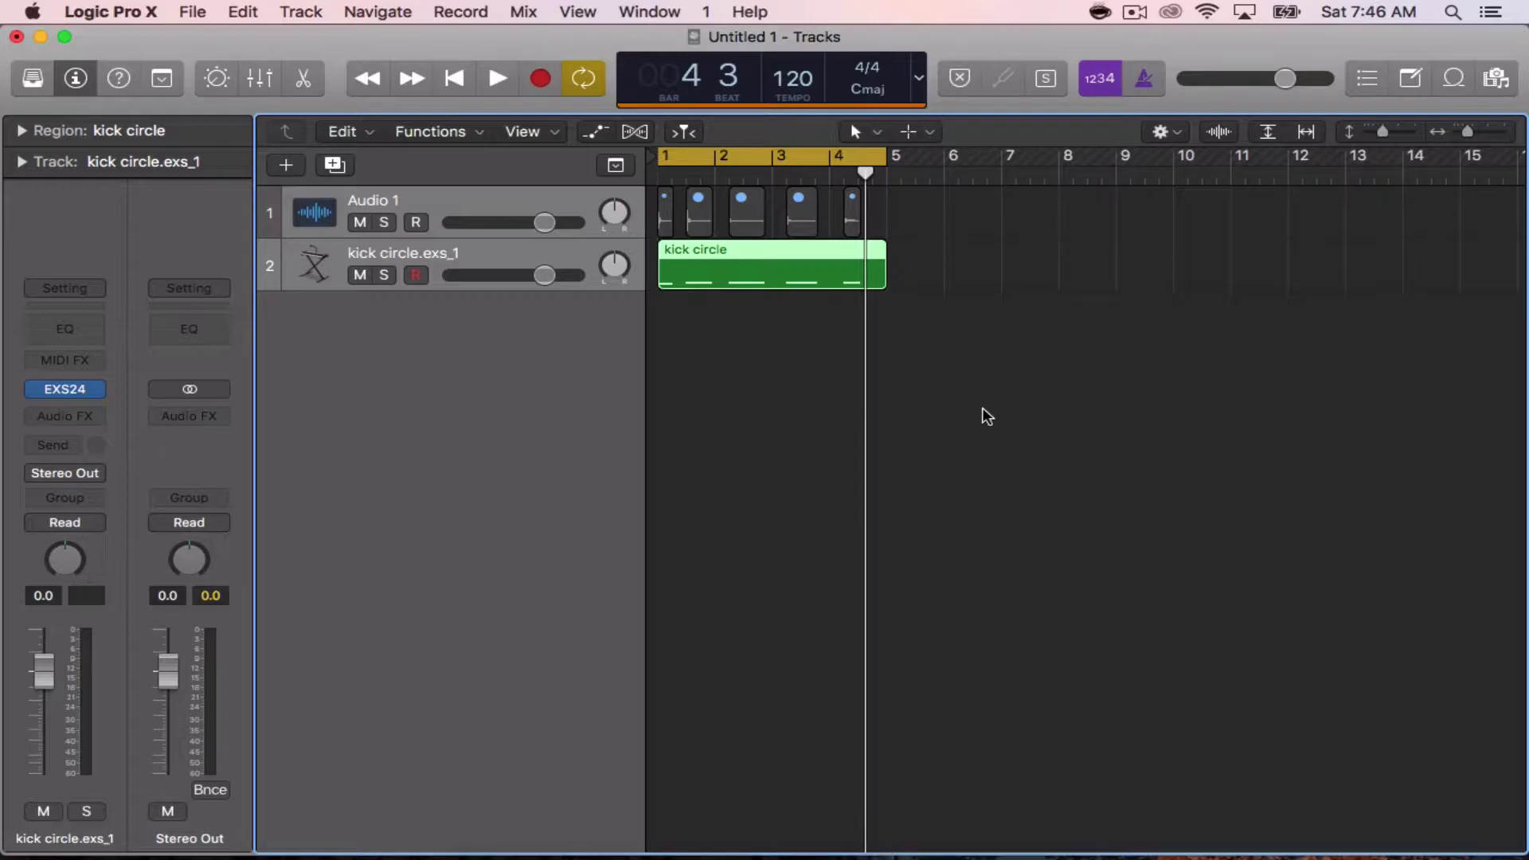
key("super+k")
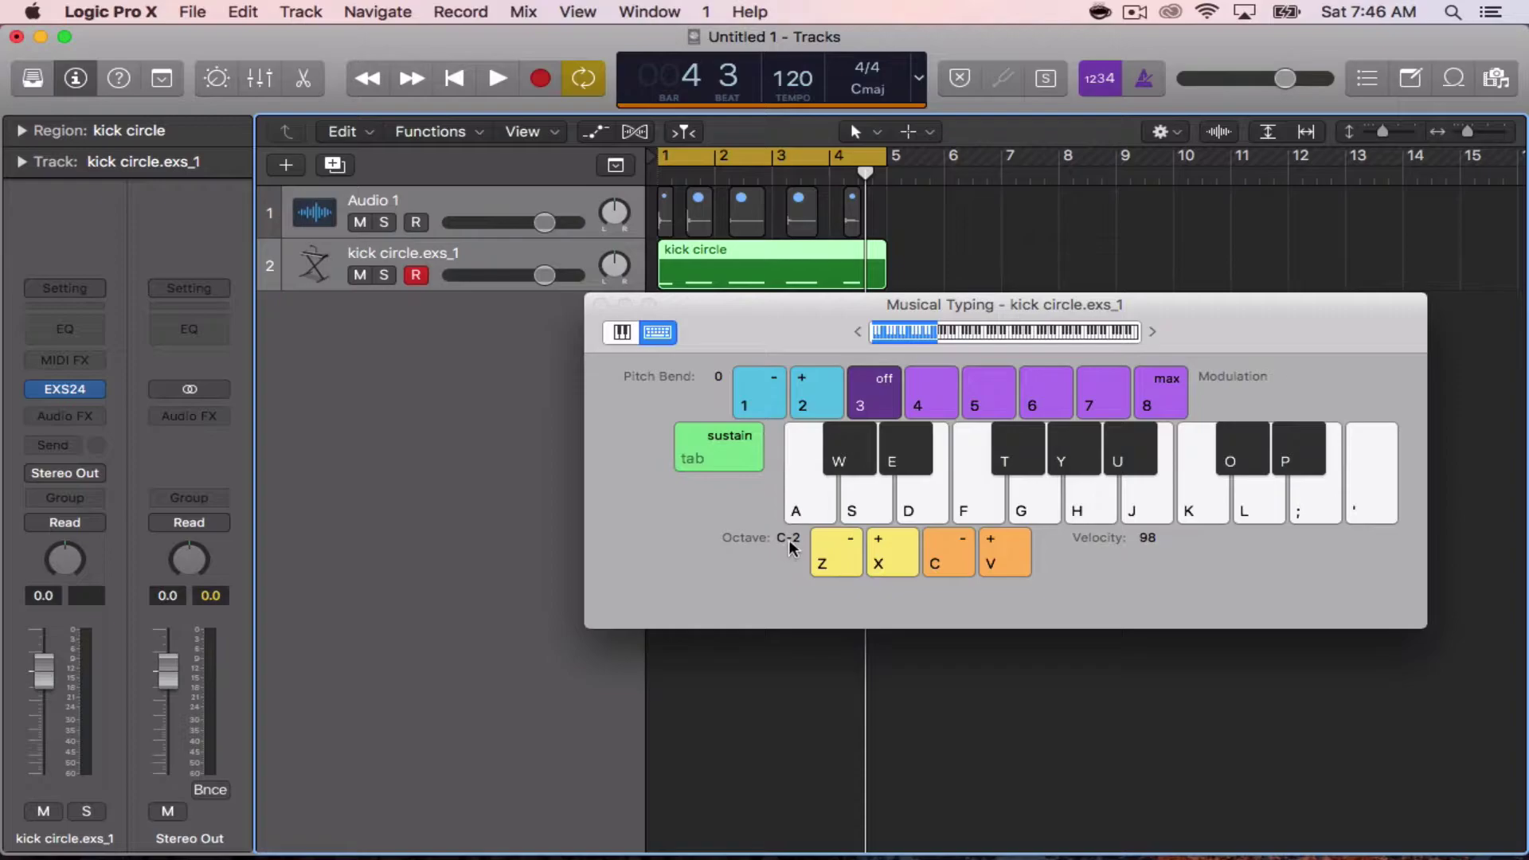
key("x")
key("x")
key("x")
key("x")
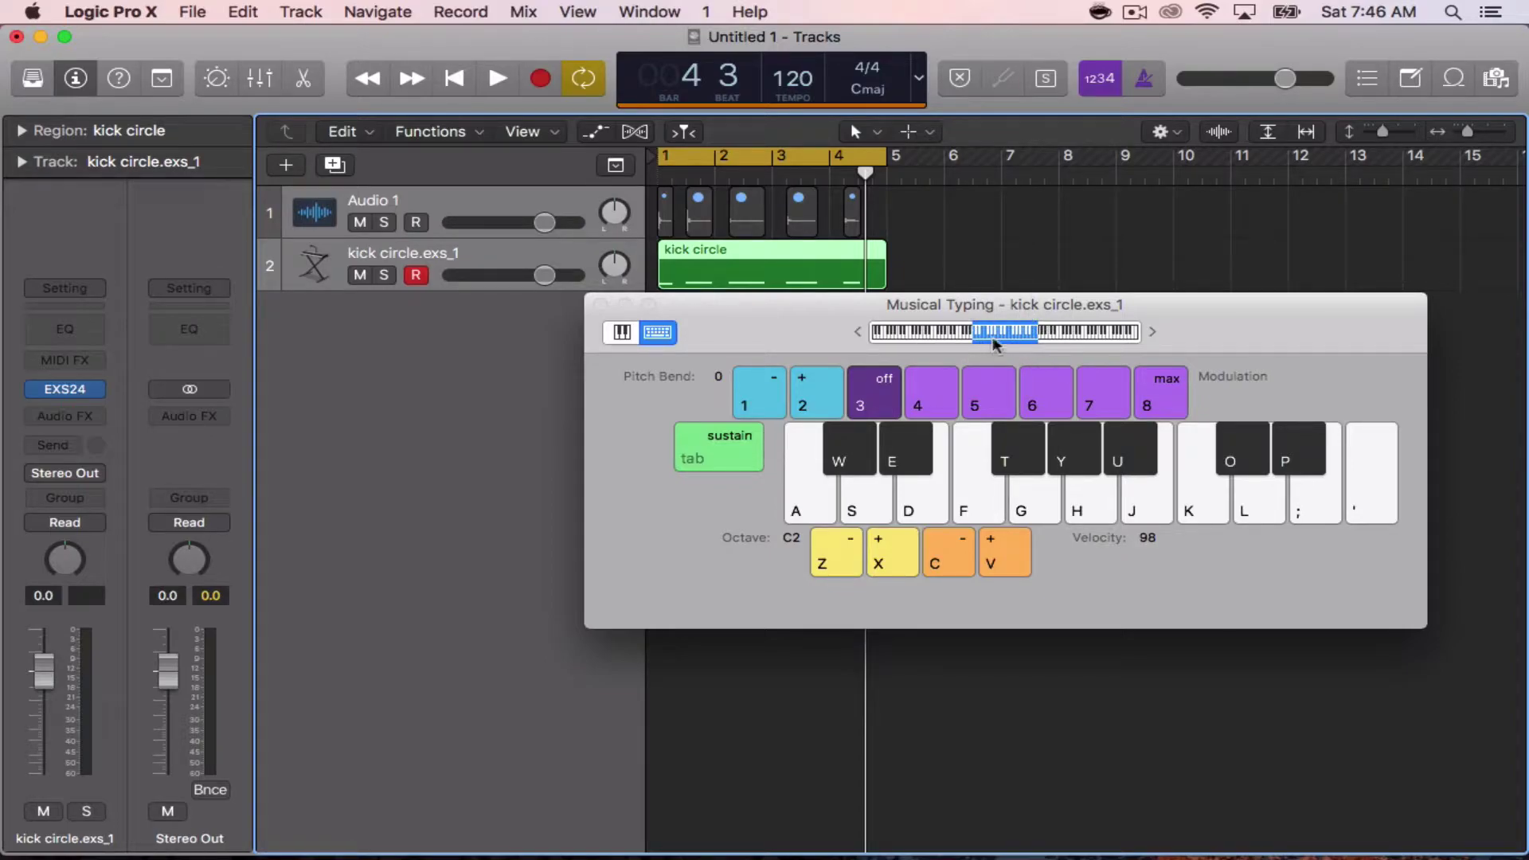
key("z")
key("z")
key("z")
key("z")
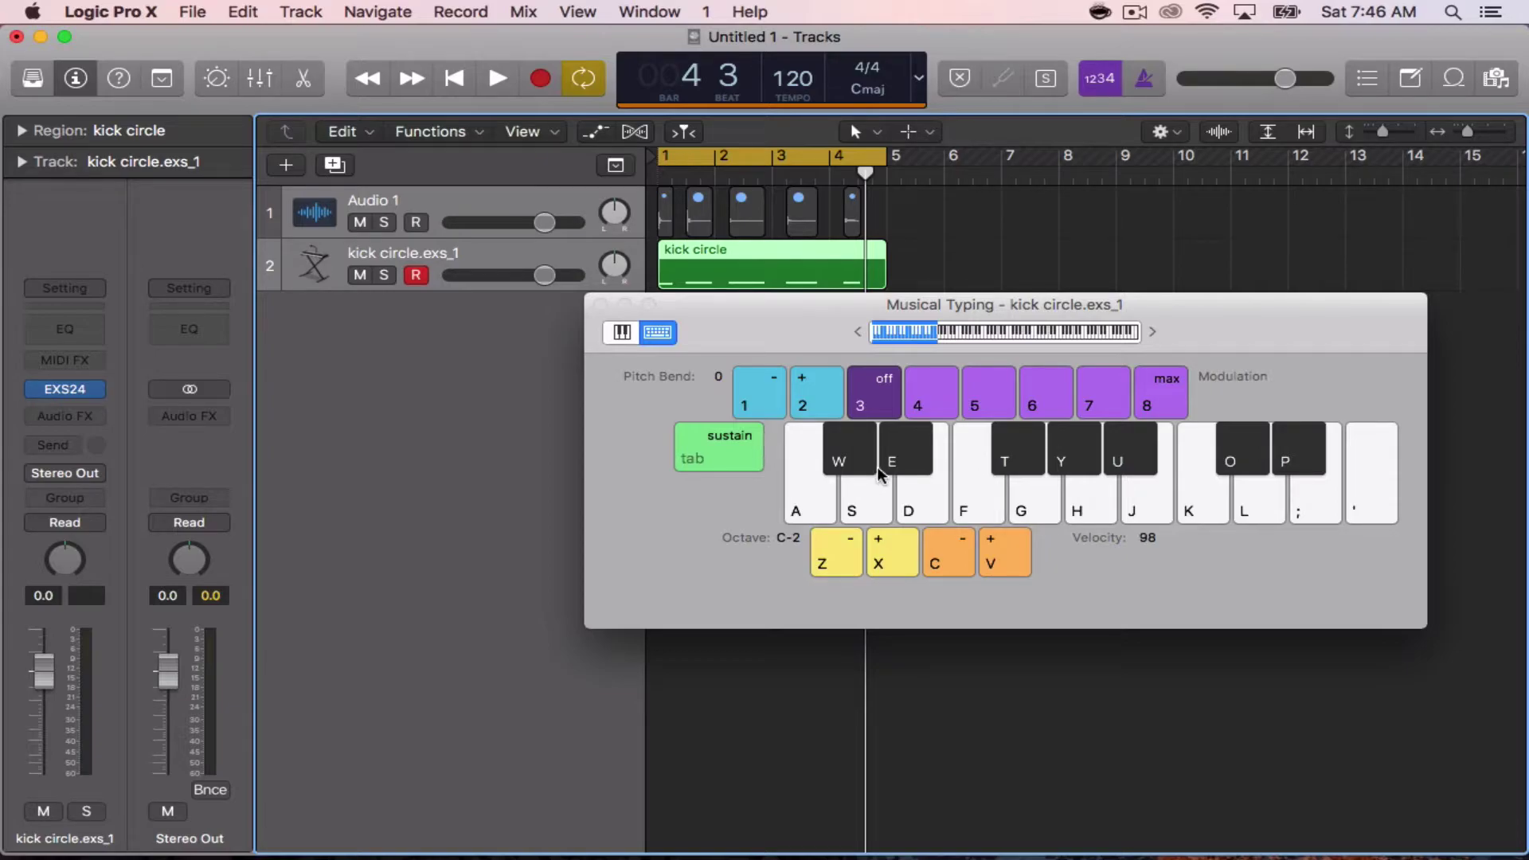
key("a")
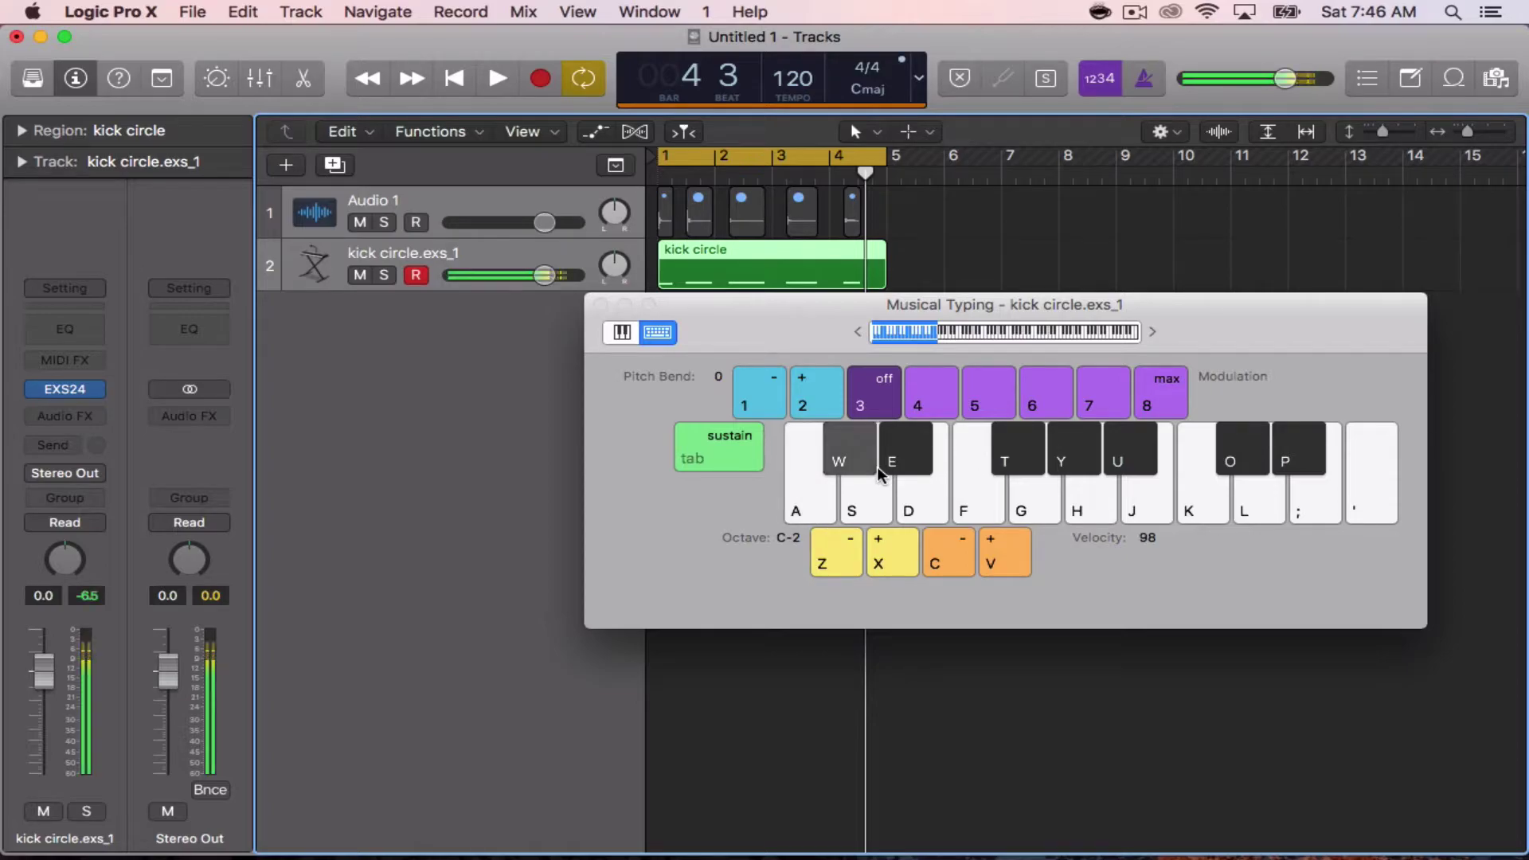
key("s")
key("e")
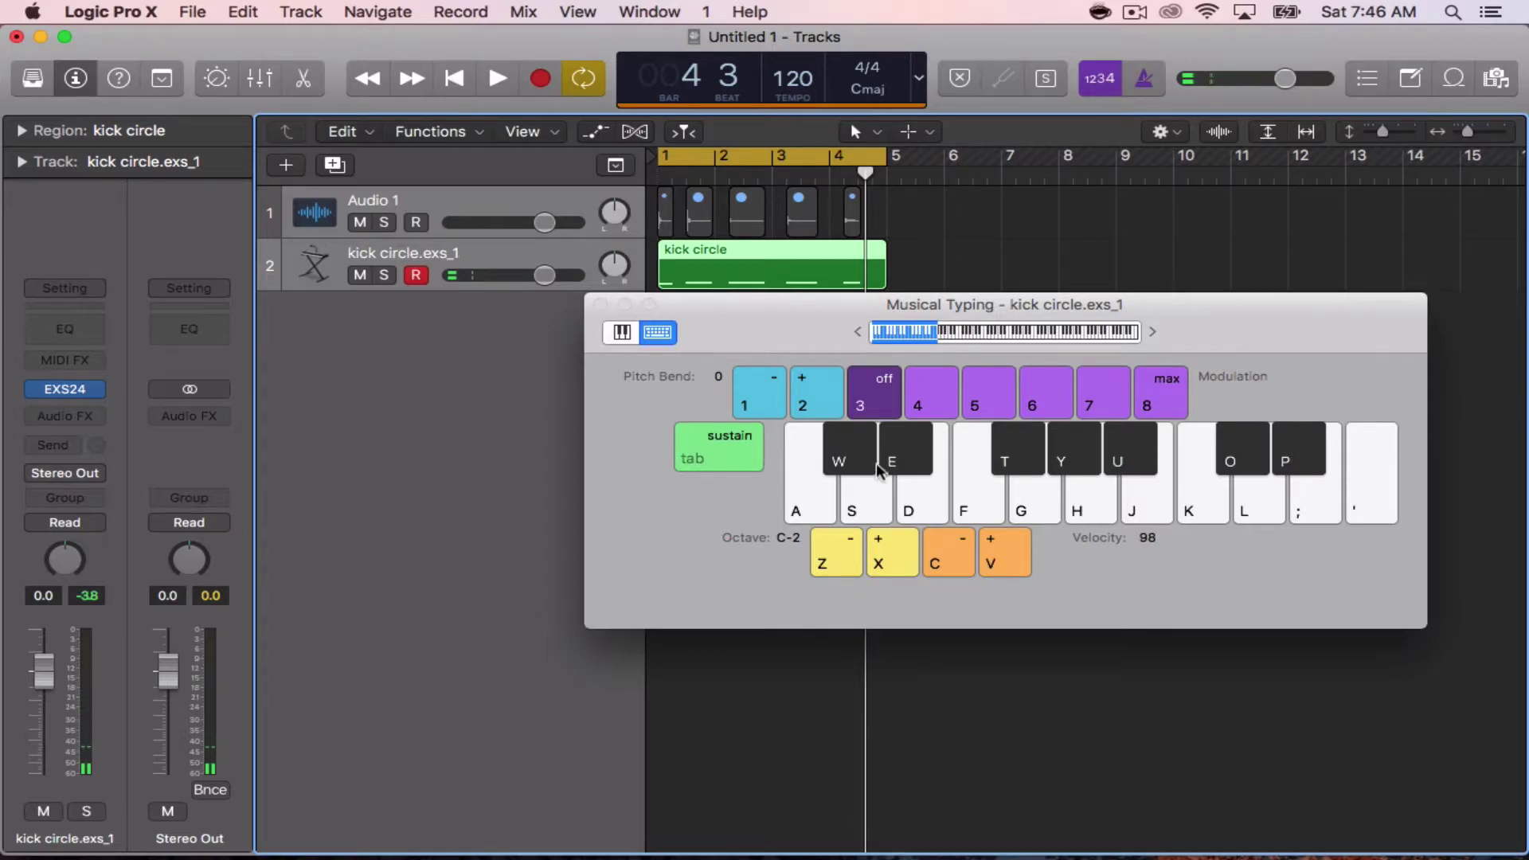
left_click(602, 305)
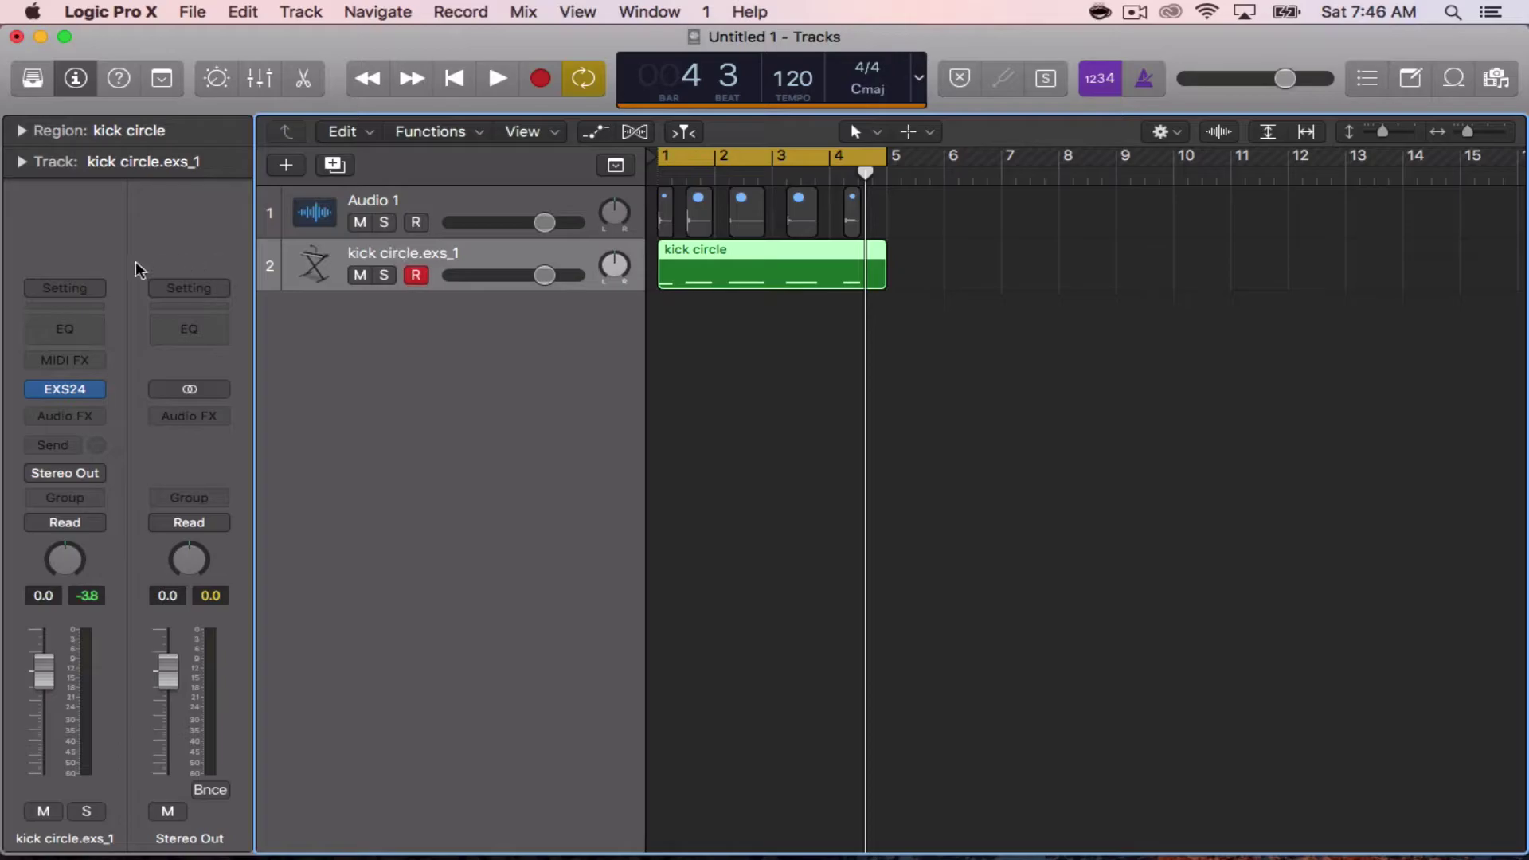
Save the sampler's channel strip setting under the name 'custom kit for youtube'.
left_click(59, 287)
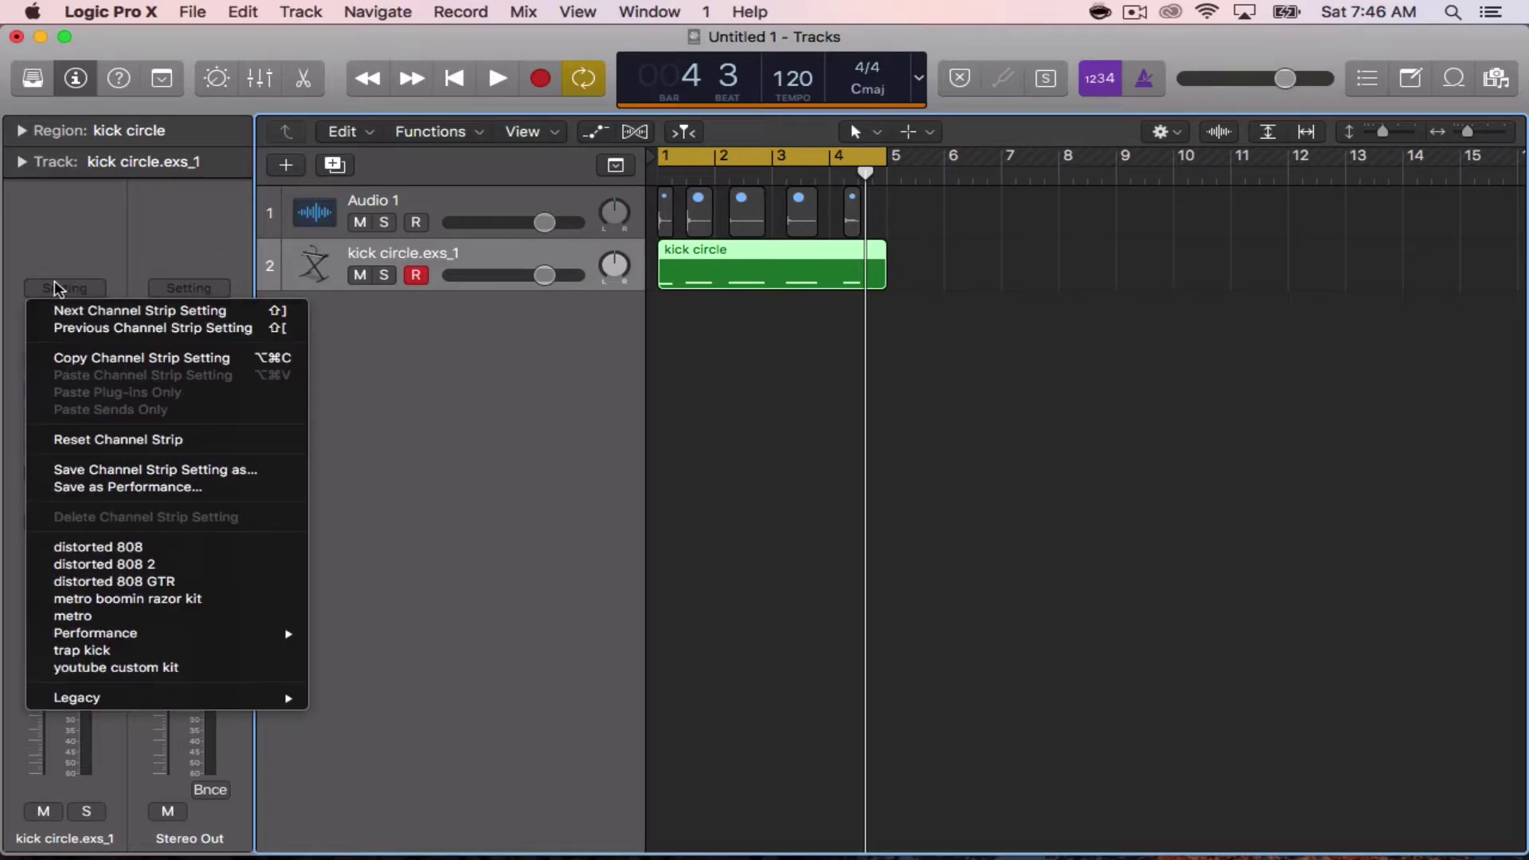
left_click(97, 470)
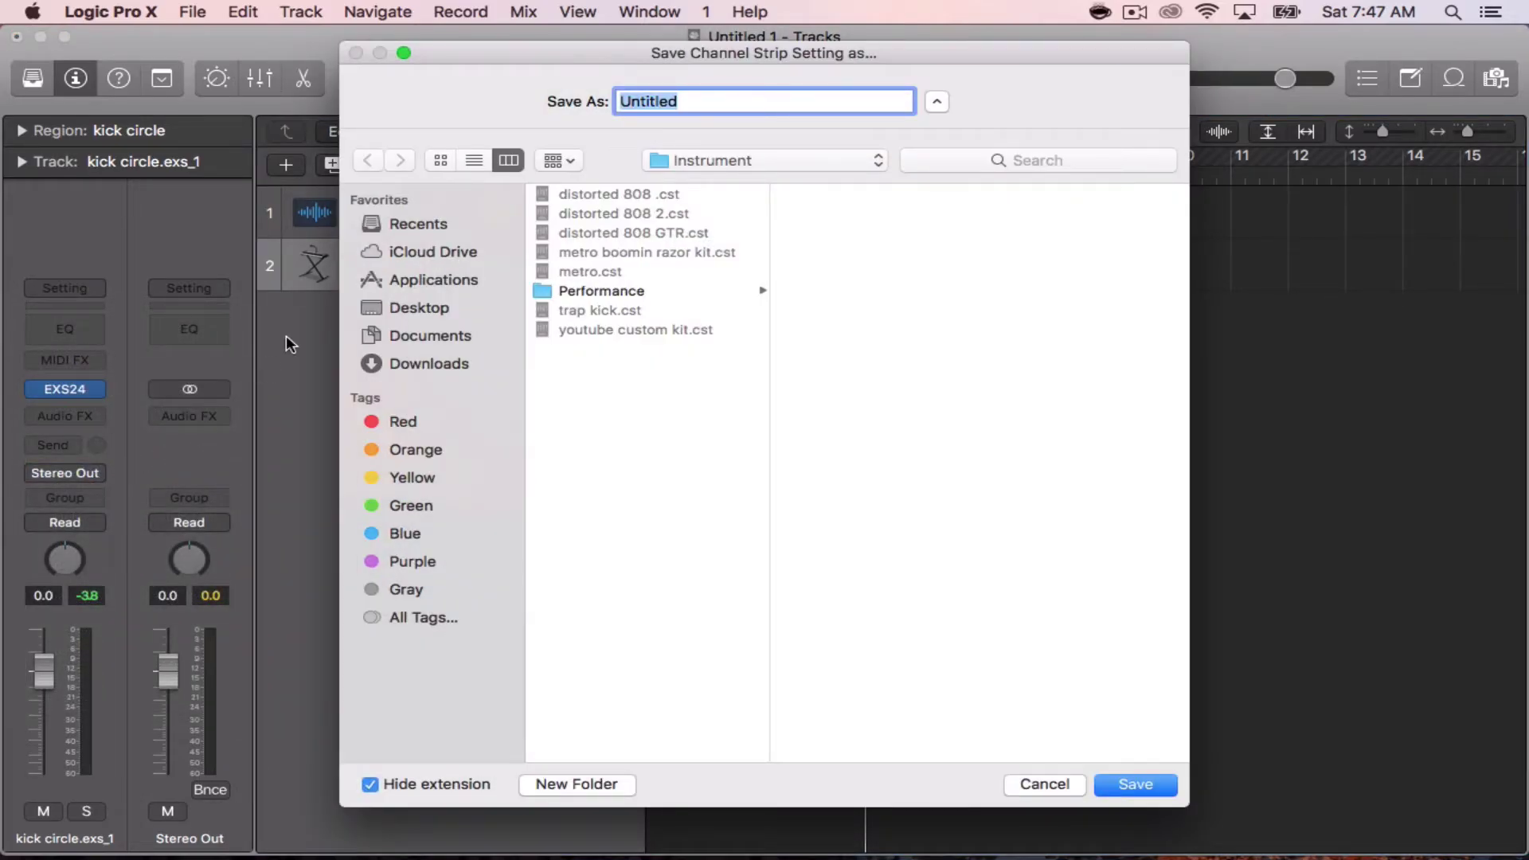
type("custom kit for youtube")
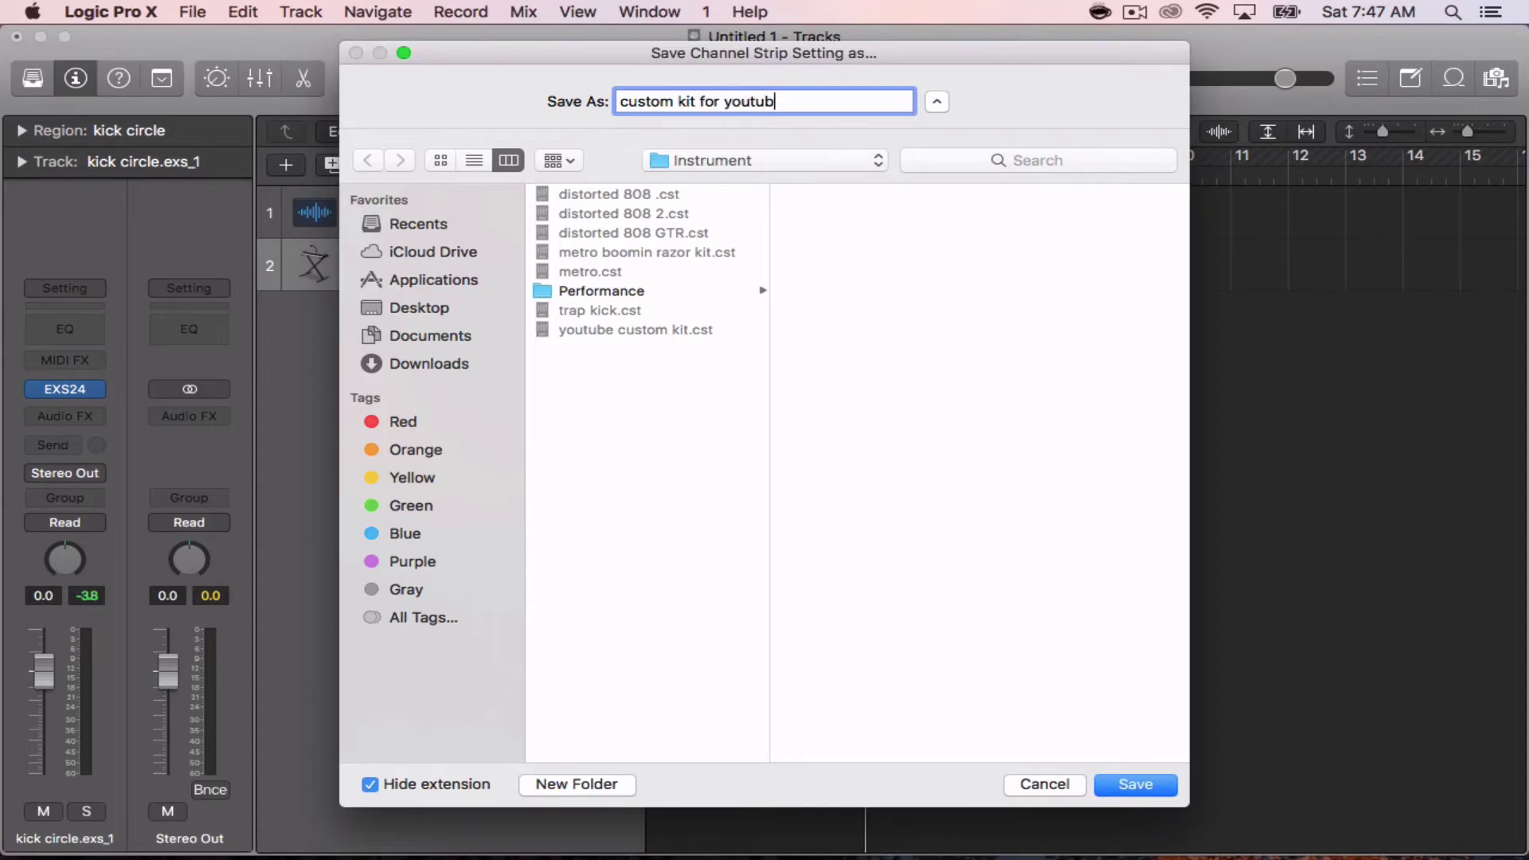
left_click(1156, 785)
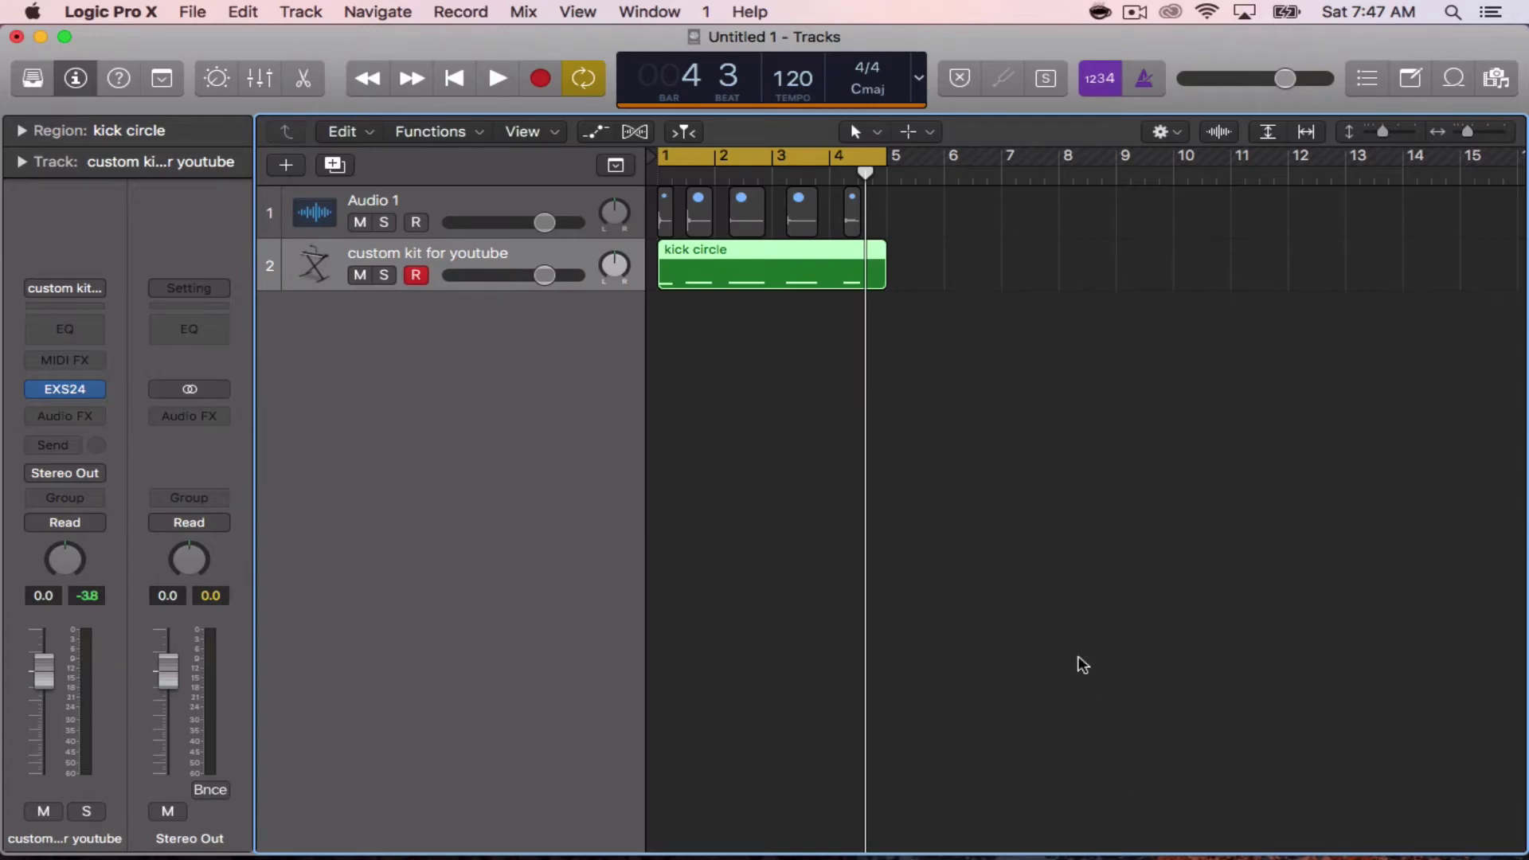
Add a new software instrument track and load the 'custom kit for youtube' setting onto it.
left_click(286, 166)
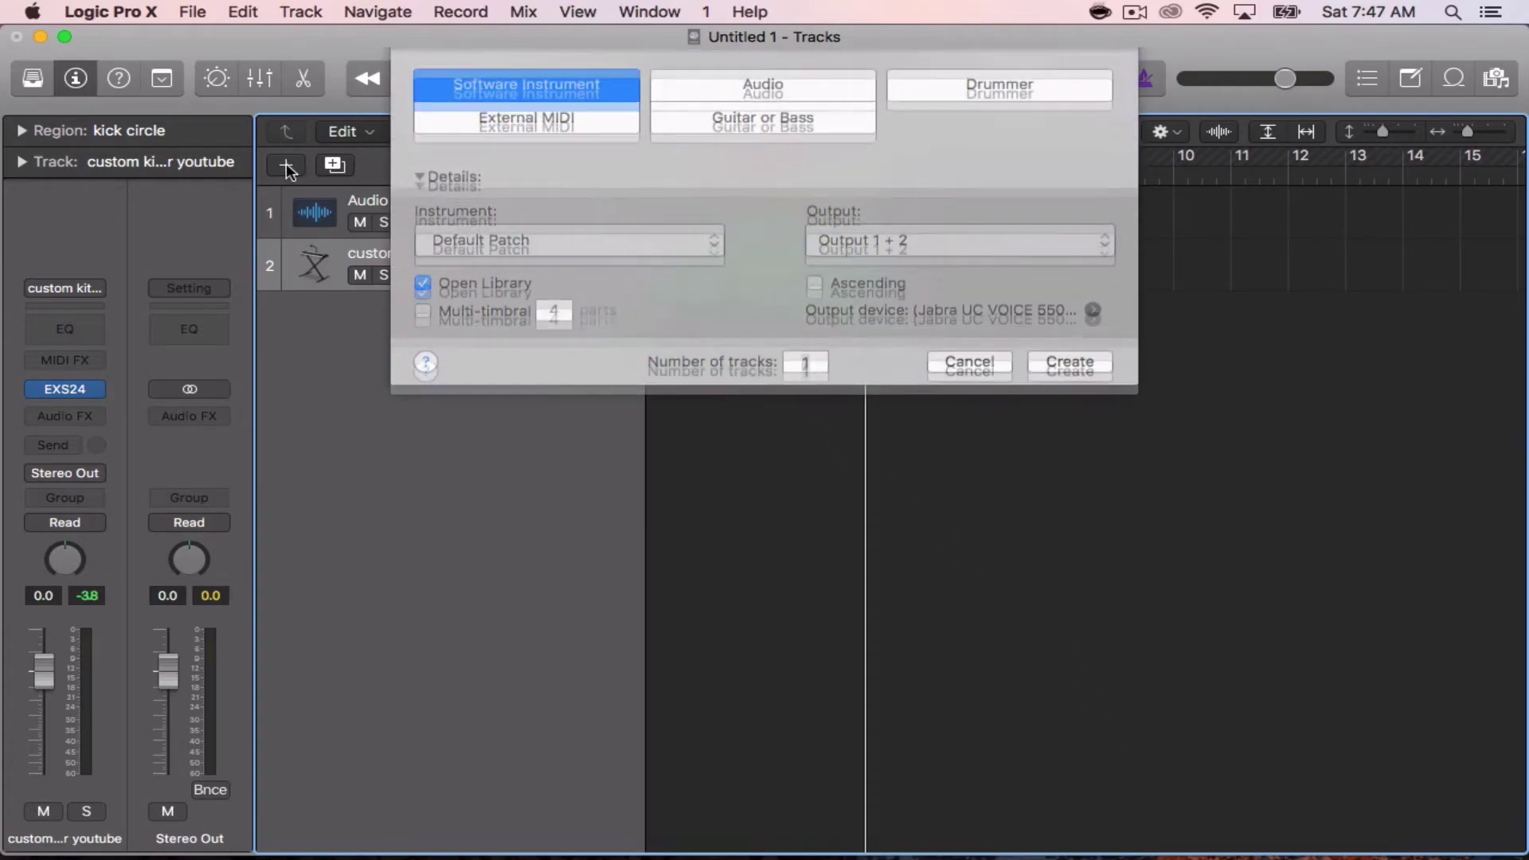
left_click(1067, 379)
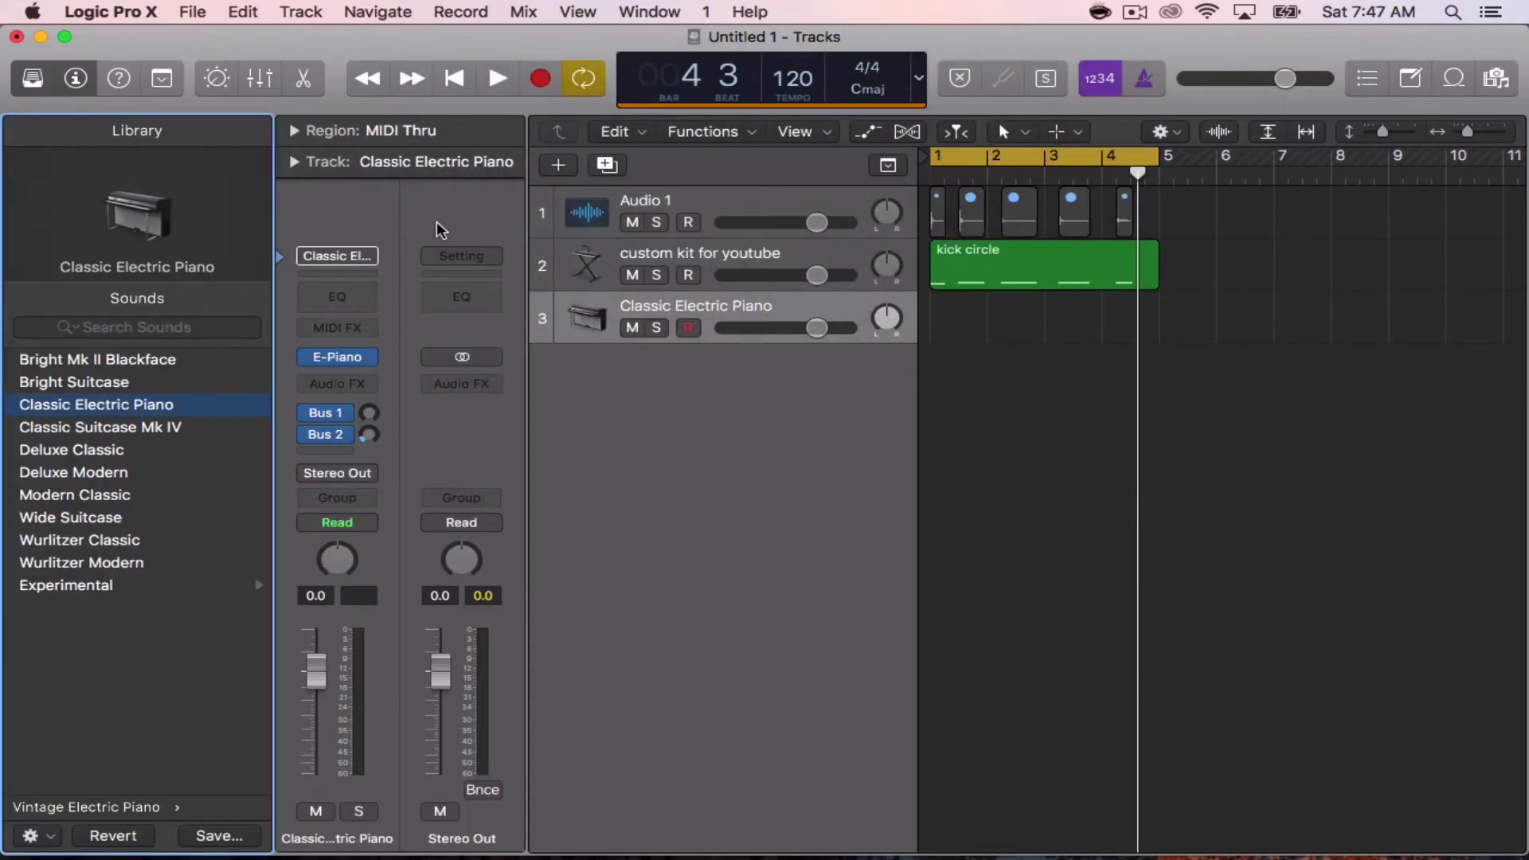
left_click(32, 78)
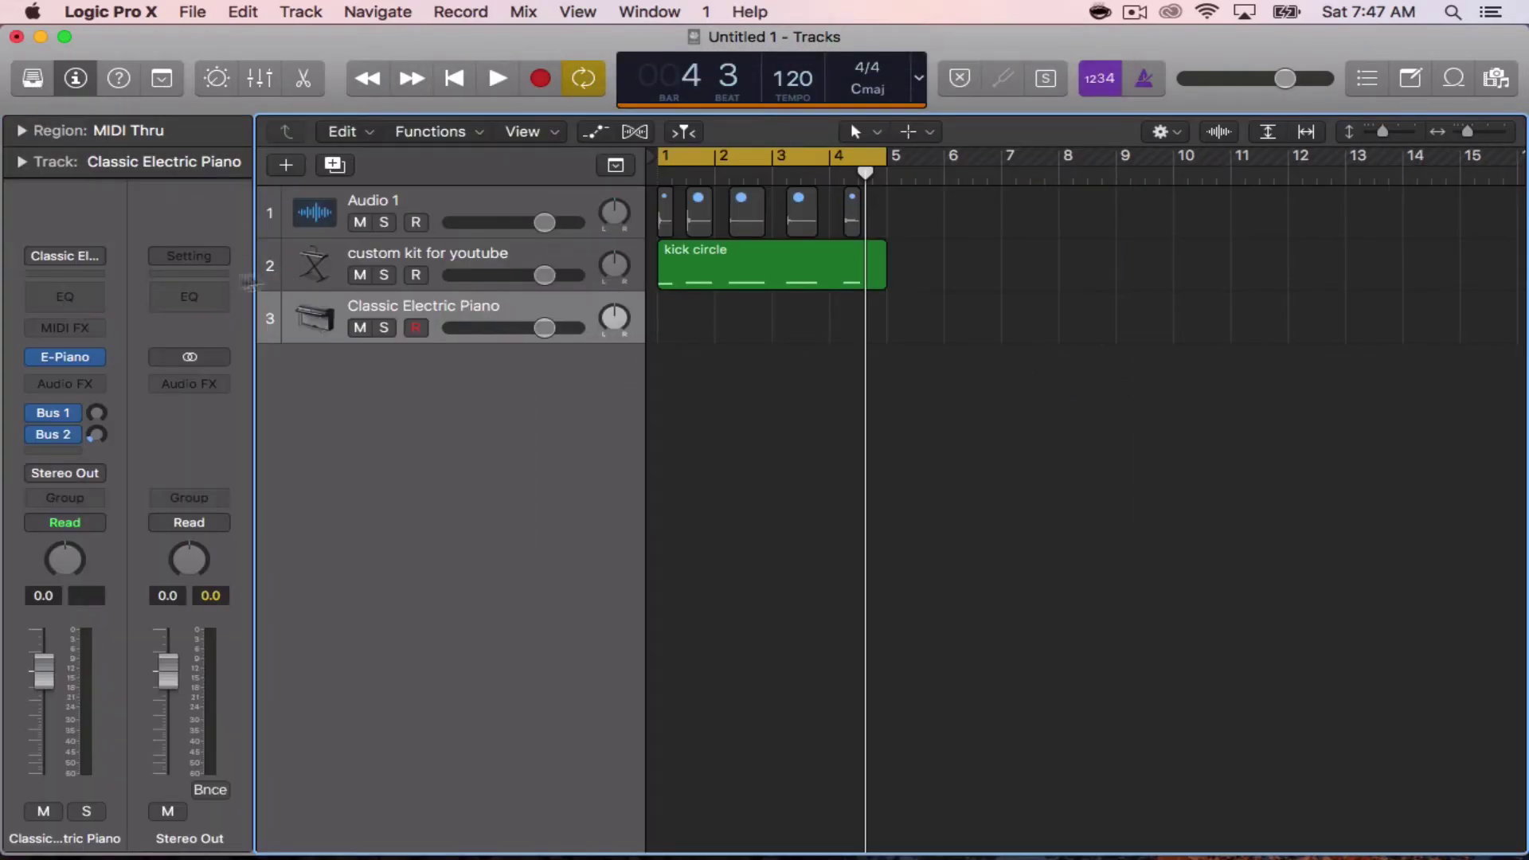
left_click(59, 255)
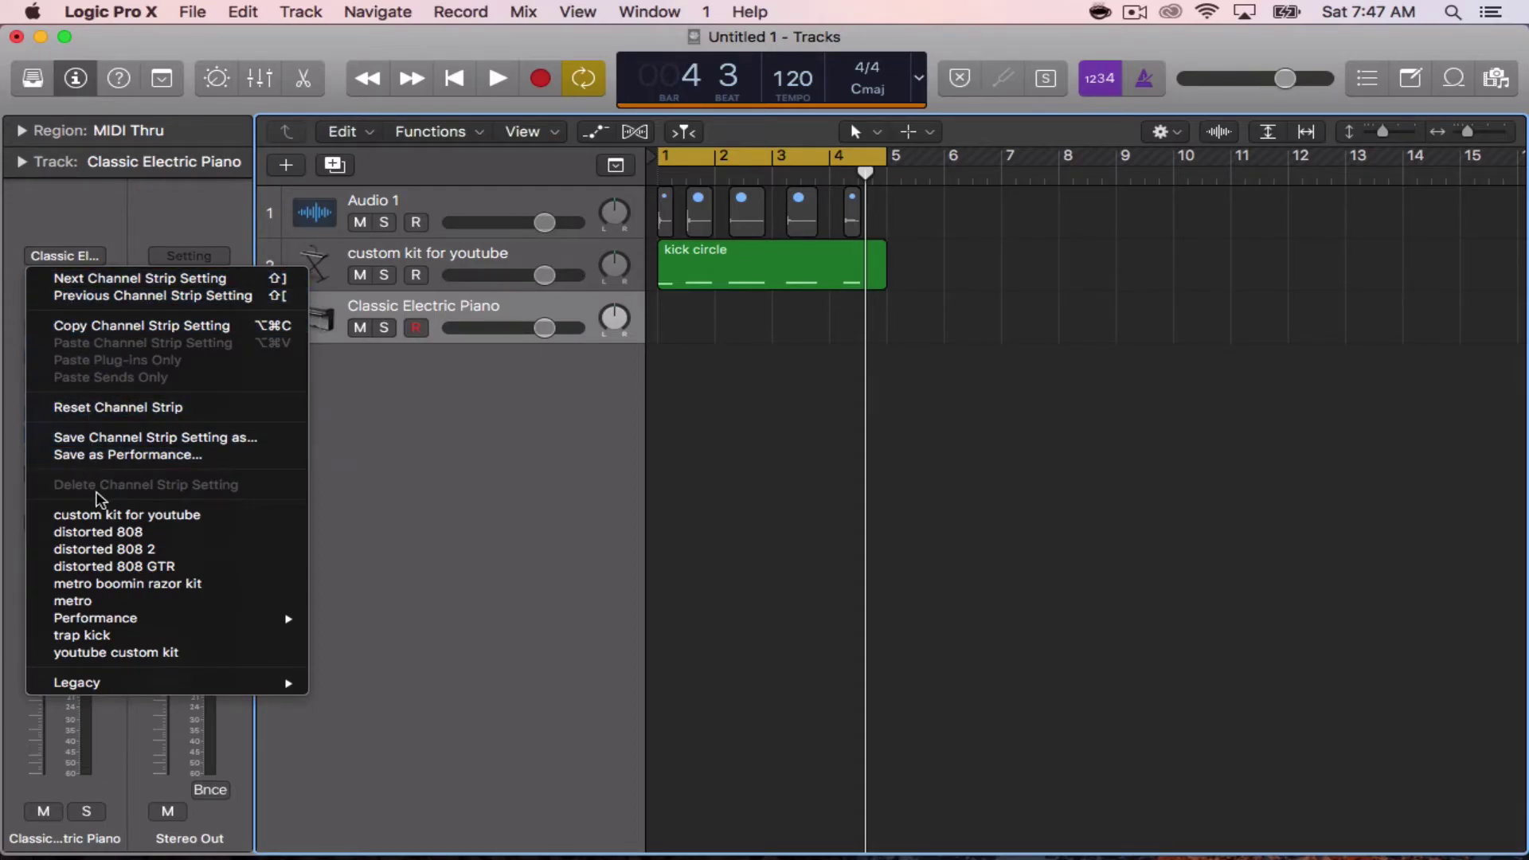
left_click(109, 515)
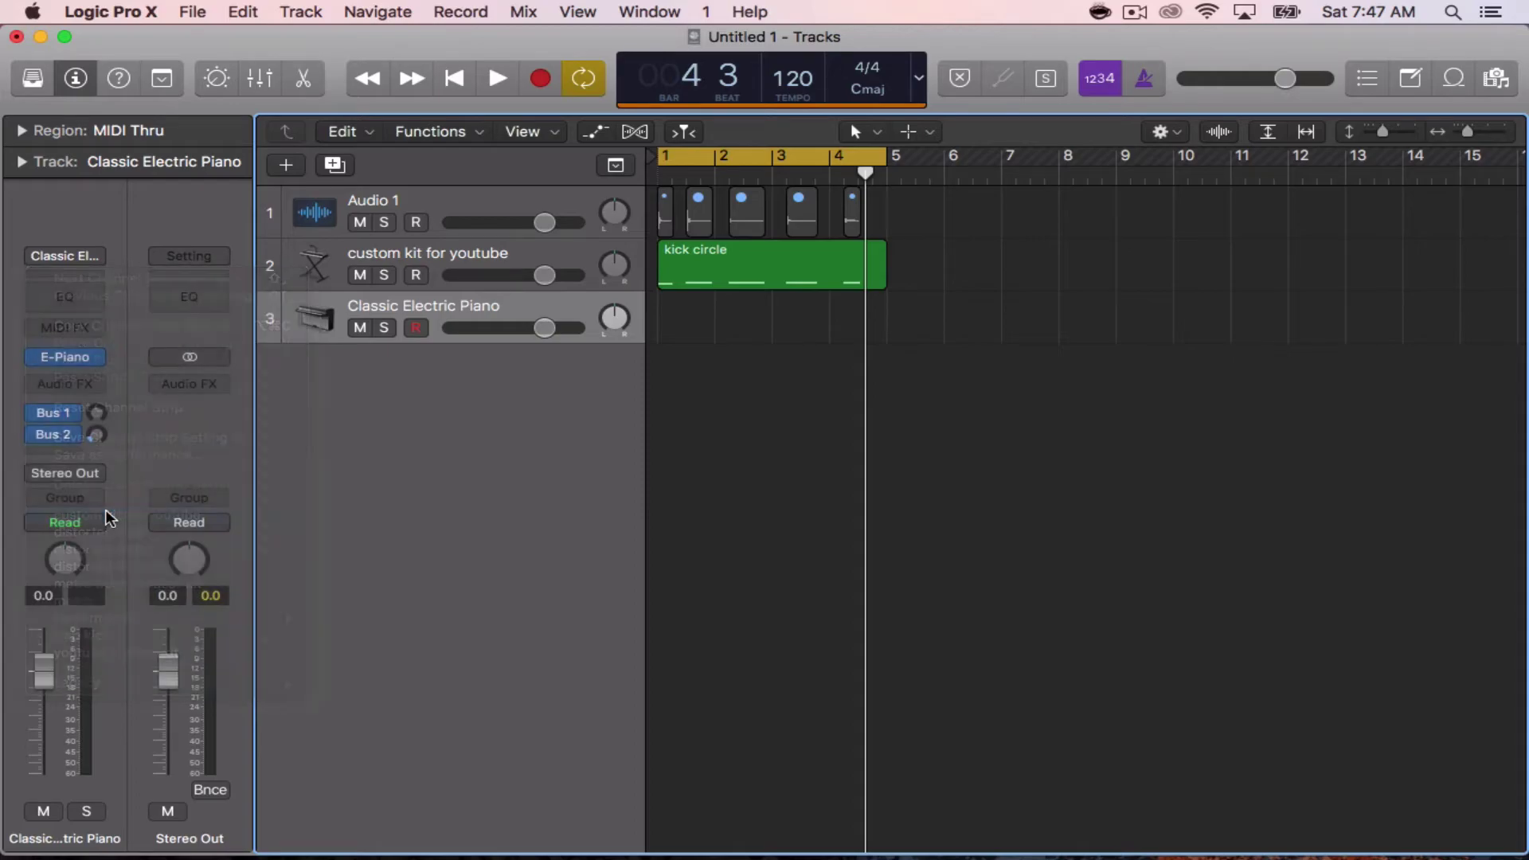
Play drum notes on the new track with Musical Typing using keys A, W, S, E.
key("super+k")
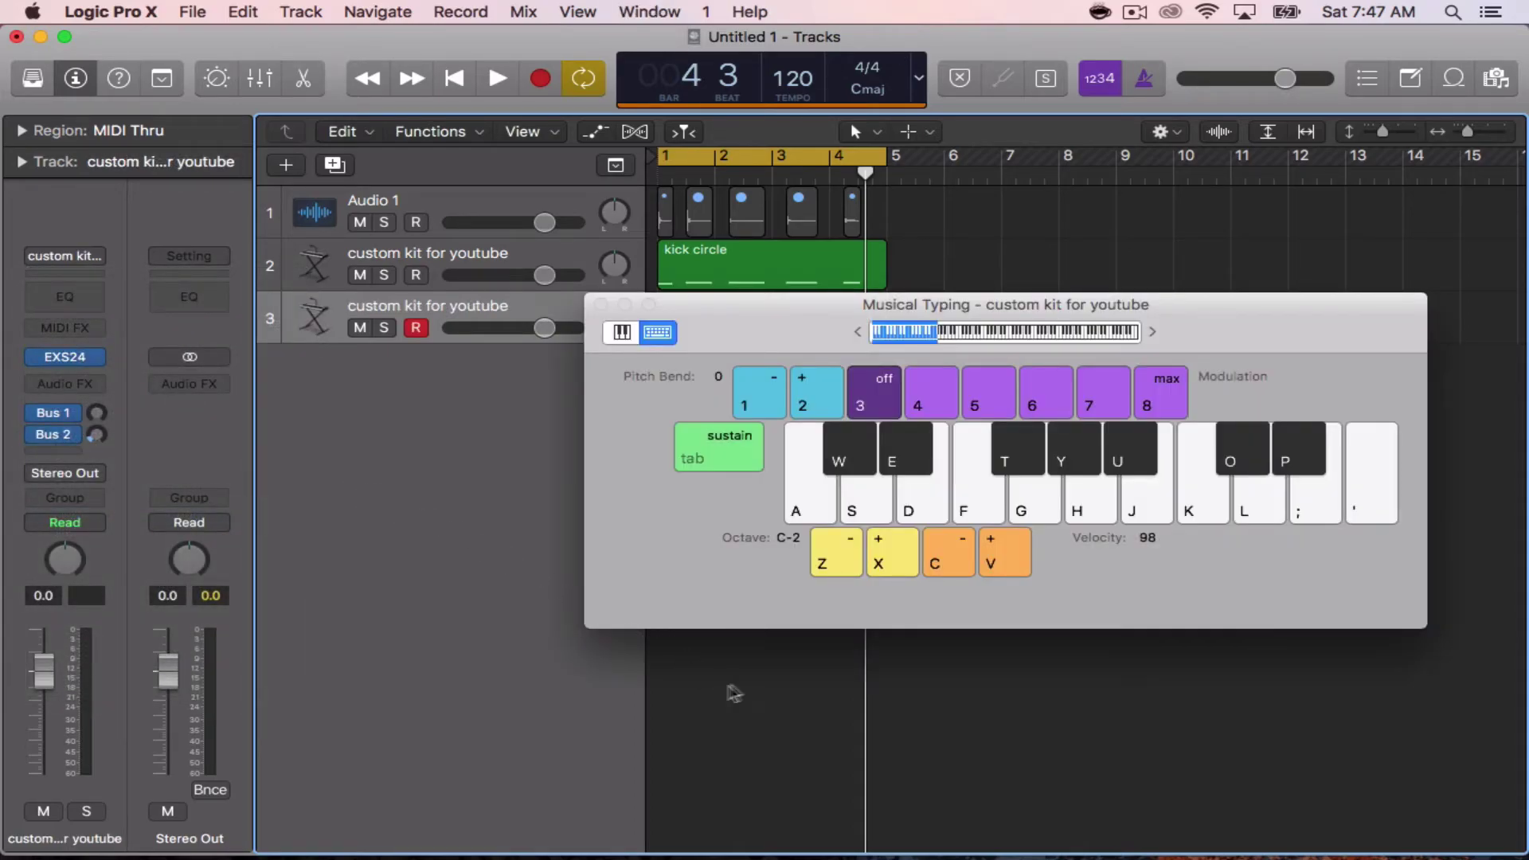
key("a")
key("w")
key("w")
key("s")
key("s")
key("e")
key("e")
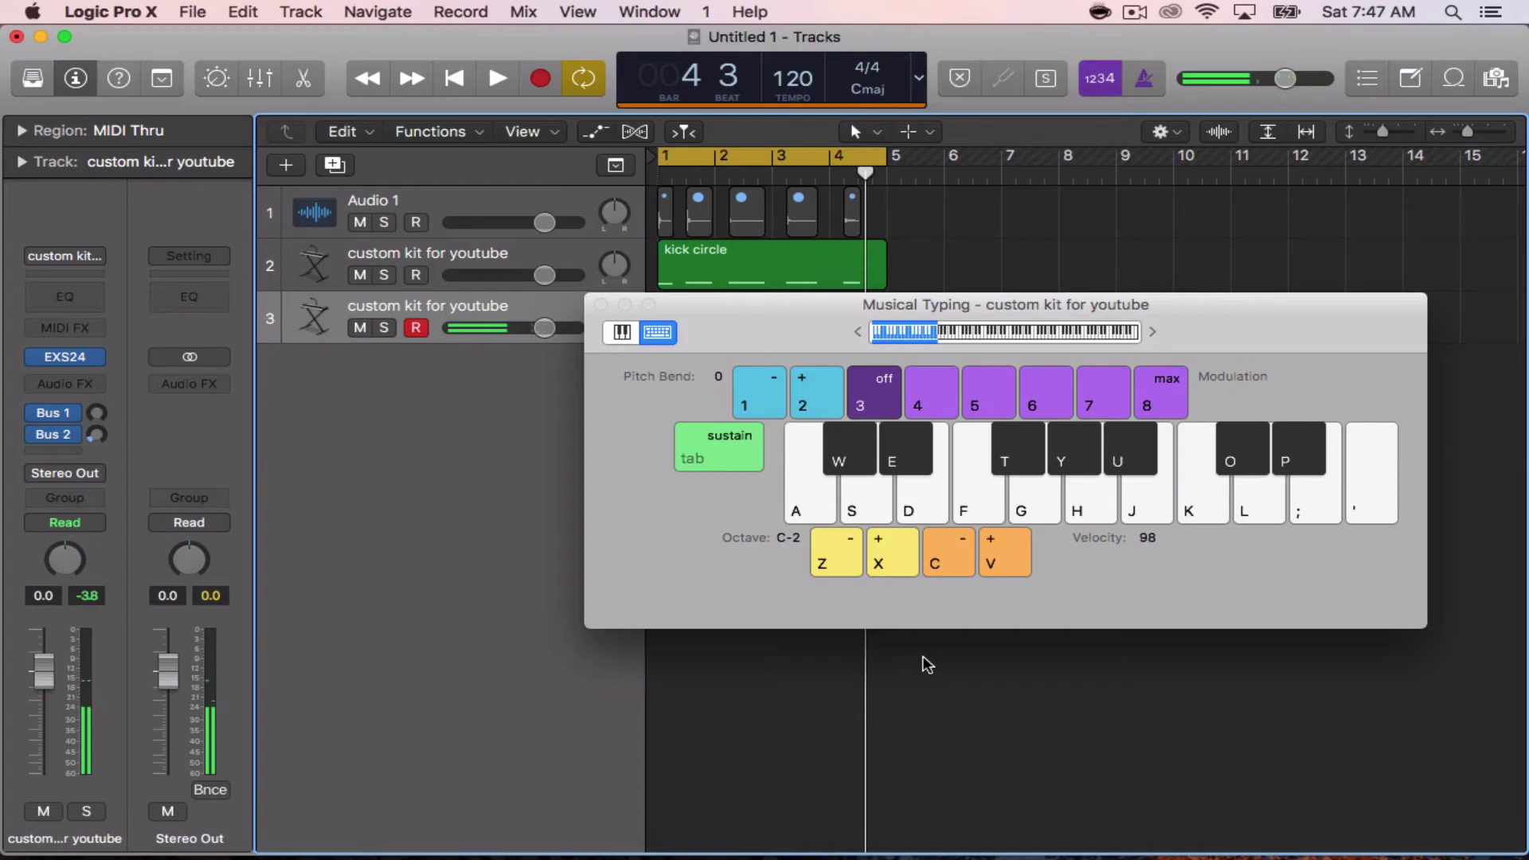